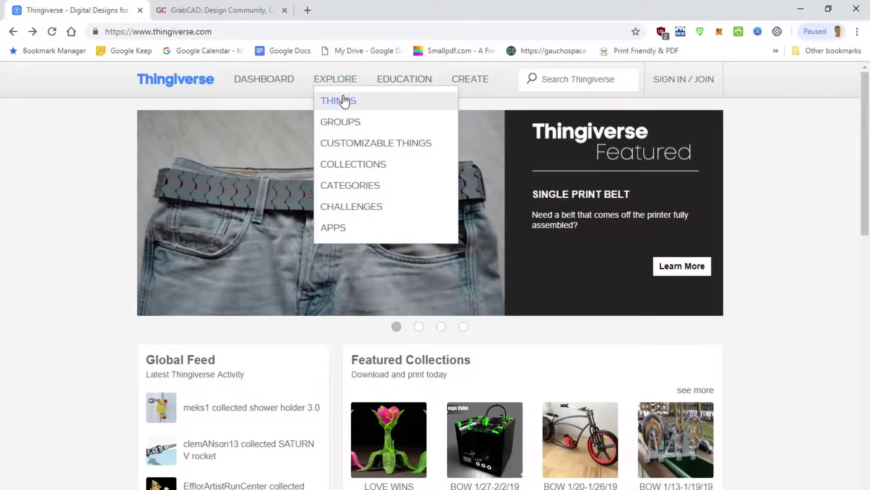
Browse the newest Things on Thingiverse
{"action": "left_click", "coordinate": [340, 98]}
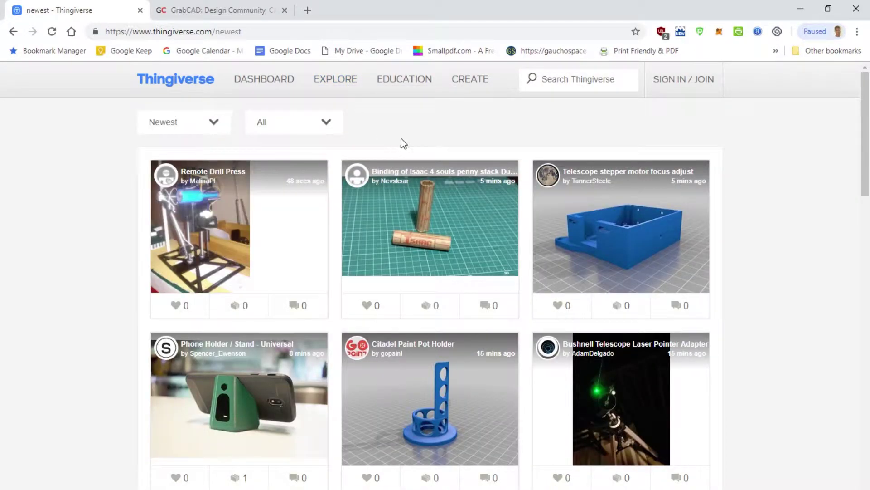
{"action": "scroll", "coordinate": [466, 181], "scroll_direction": "down", "scroll_amount": 10}
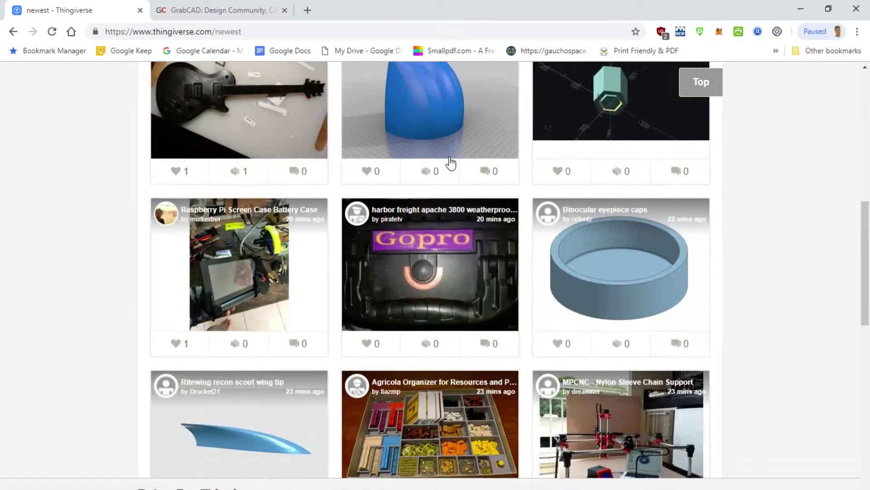
{"action": "scroll", "coordinate": [450, 163], "scroll_direction": "down", "scroll_amount": 7}
{"action": "scroll", "coordinate": [450, 160], "scroll_direction": "up", "scroll_amount": 3}
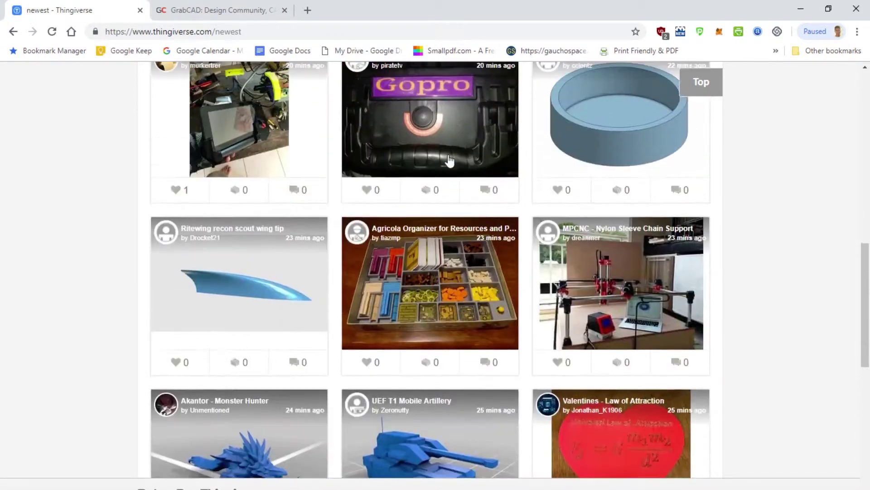
{"action": "scroll", "coordinate": [448, 159], "scroll_direction": "up", "scroll_amount": 15}
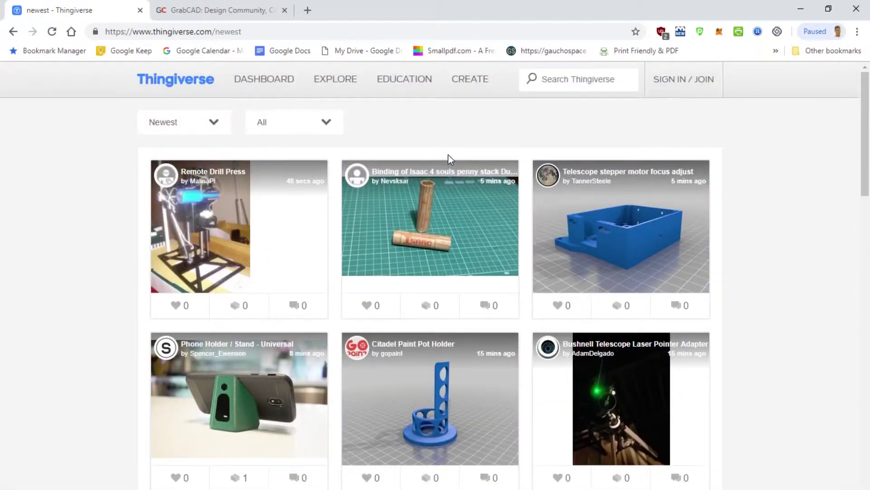
Search Thingiverse for "hand cannon" and open the "fortnite hand cannon" model page
{"action": "left_click", "coordinate": [562, 79]}
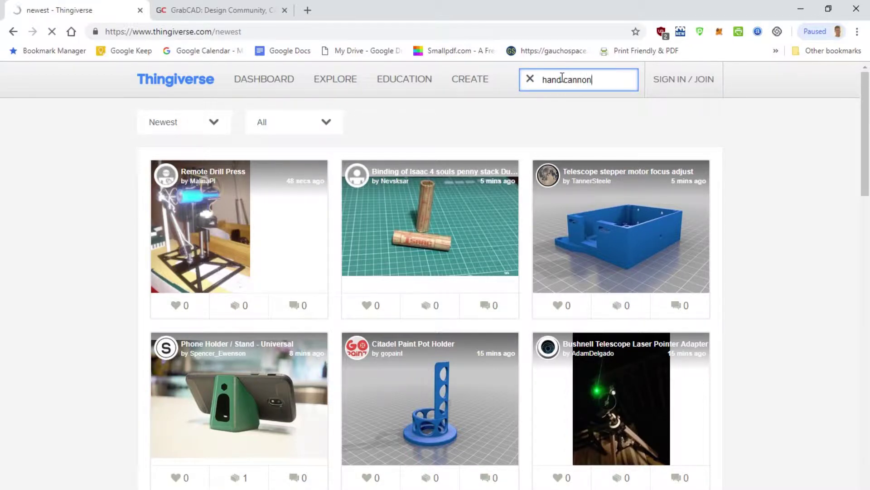
{"action": "scroll", "coordinate": [540, 136], "scroll_direction": "down", "scroll_amount": 3}
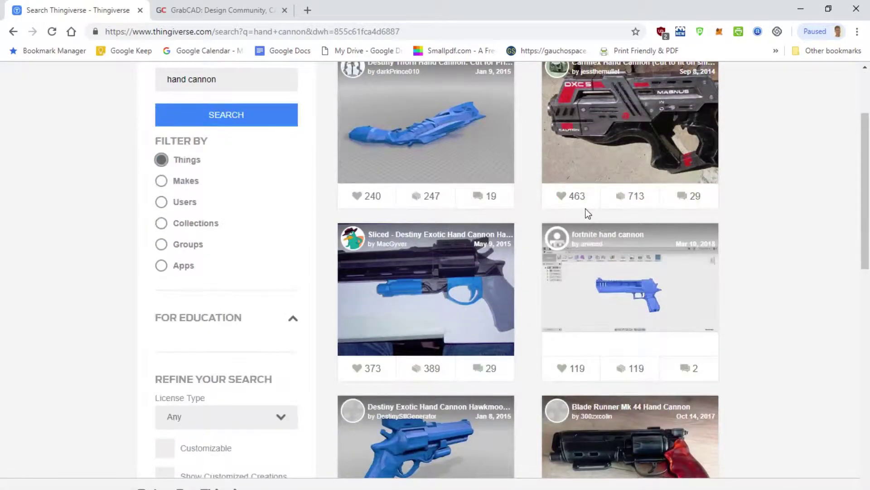
{"action": "left_click", "coordinate": [607, 269]}
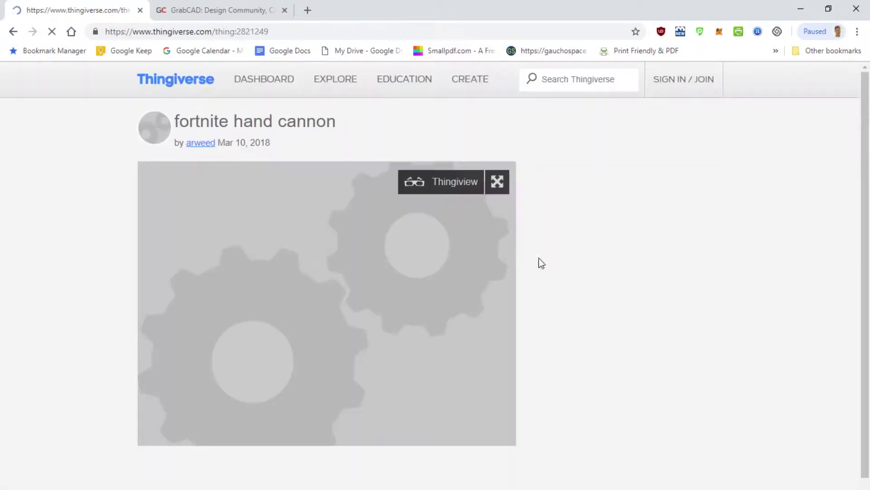
Look through the second and third preview images of the fortnite hand cannon
{"action": "scroll", "coordinate": [387, 262], "scroll_direction": "down", "scroll_amount": 1}
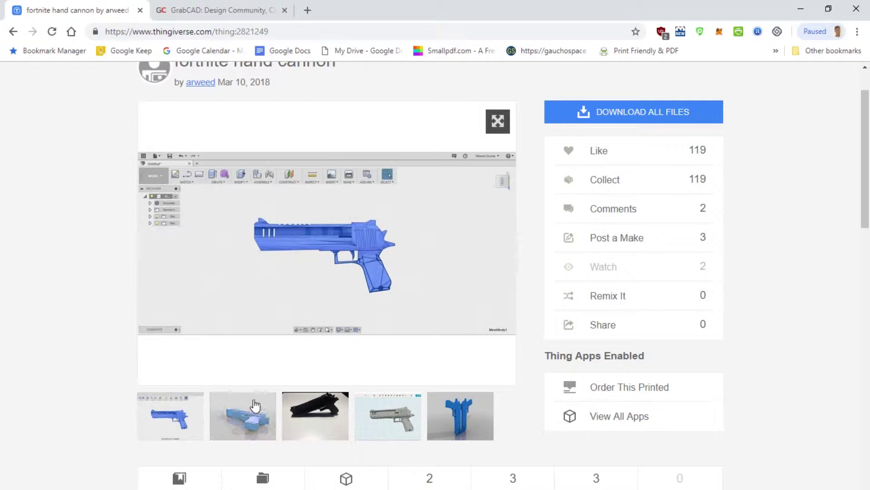
{"action": "left_click", "coordinate": [247, 416]}
{"action": "left_click", "coordinate": [324, 415]}
{"action": "scroll", "coordinate": [317, 318], "scroll_direction": "up", "scroll_amount": 1}
Browse the popular models in the GrabCAD community library and close that page
{"action": "left_click", "coordinate": [218, 10]}
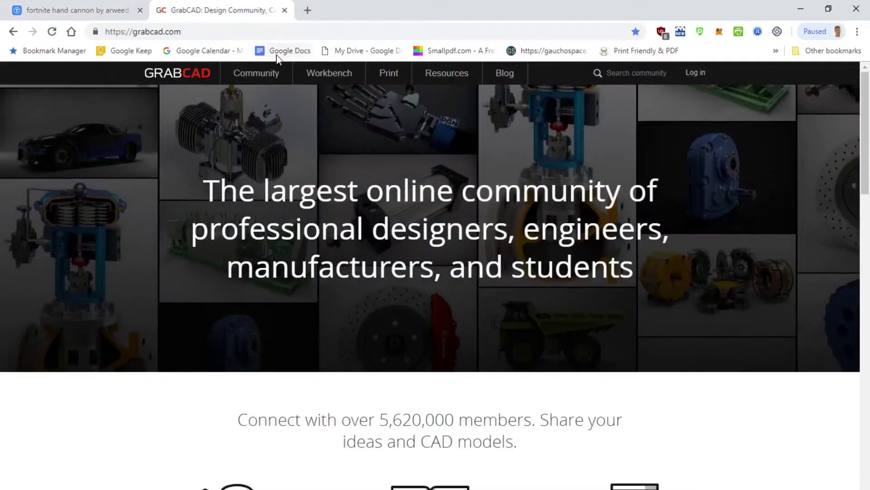
{"action": "mouse_move", "coordinate": [253, 74]}
{"action": "left_click", "coordinate": [247, 93]}
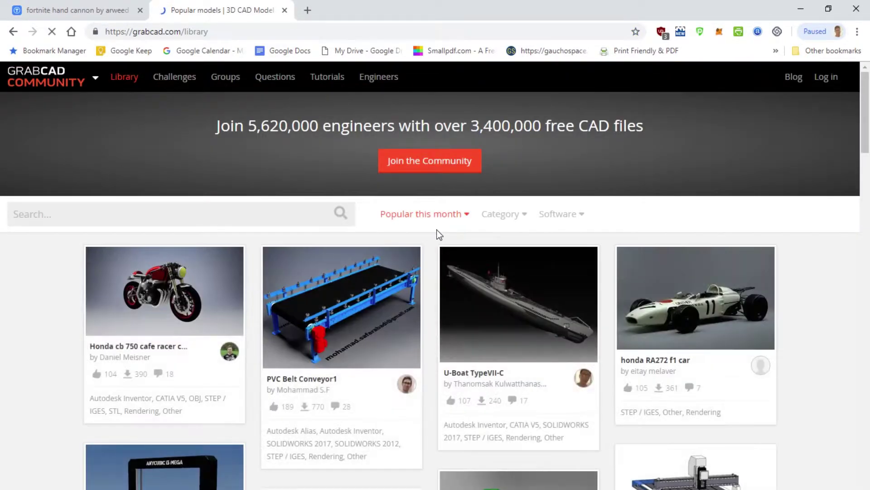
{"action": "scroll", "coordinate": [437, 234], "scroll_direction": "down", "scroll_amount": 1}
{"action": "scroll", "coordinate": [516, 245], "scroll_direction": "down", "scroll_amount": 8}
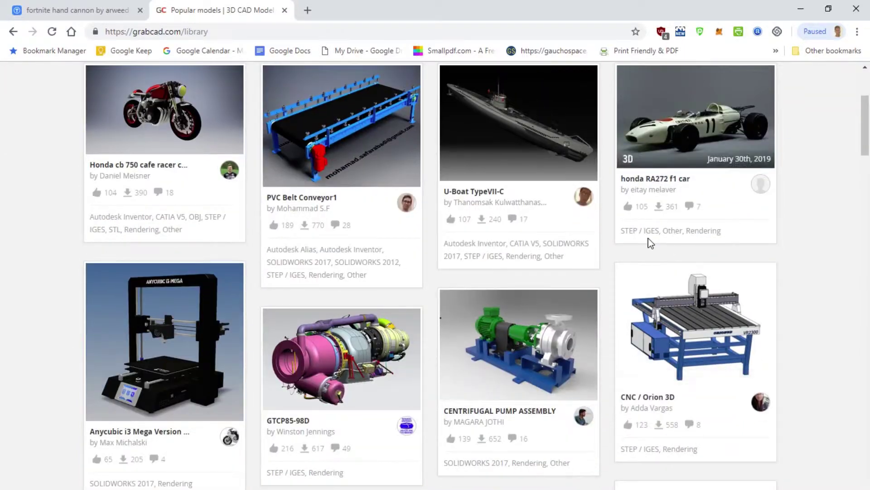
{"action": "scroll", "coordinate": [525, 235], "scroll_direction": "down", "scroll_amount": 6}
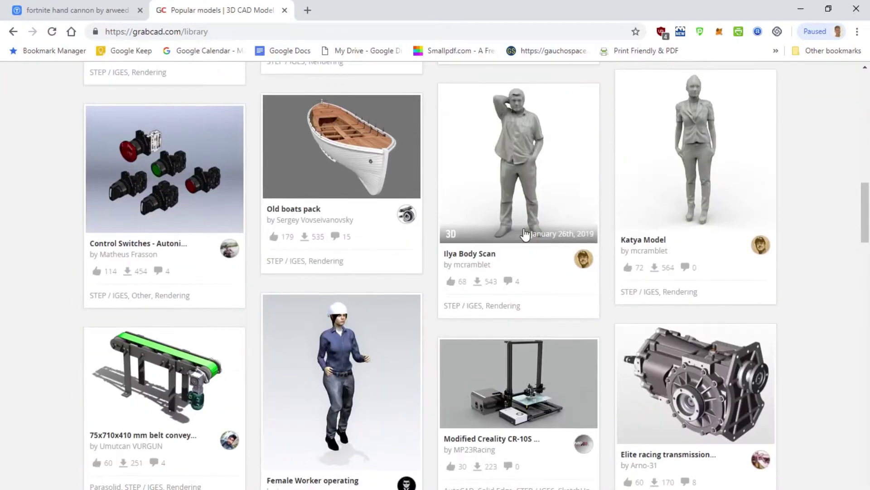
{"action": "key", "text": "ctrl+w"}
Download all files of the fortnite hand cannon as a ZIP archive into the Documents folder
{"action": "left_click", "coordinate": [585, 175]}
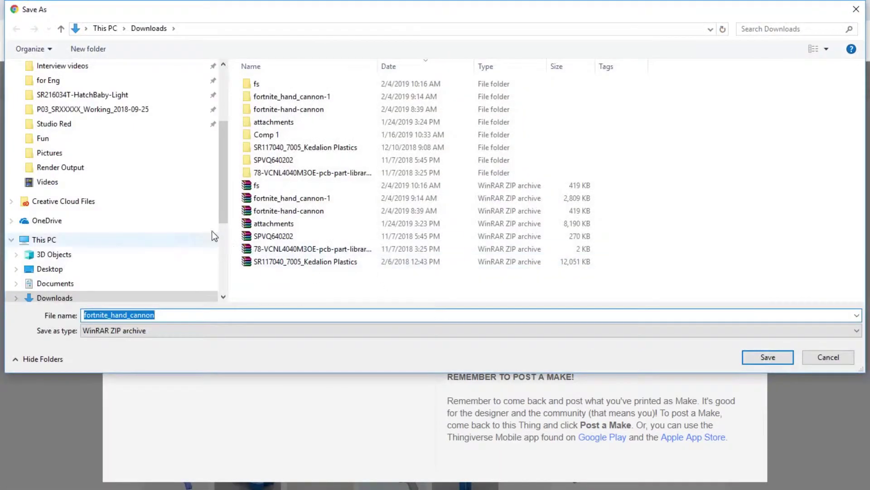
{"action": "left_click_drag", "start_coordinate": [224, 171], "coordinate": [224, 185]}
{"action": "left_click", "coordinate": [90, 240]}
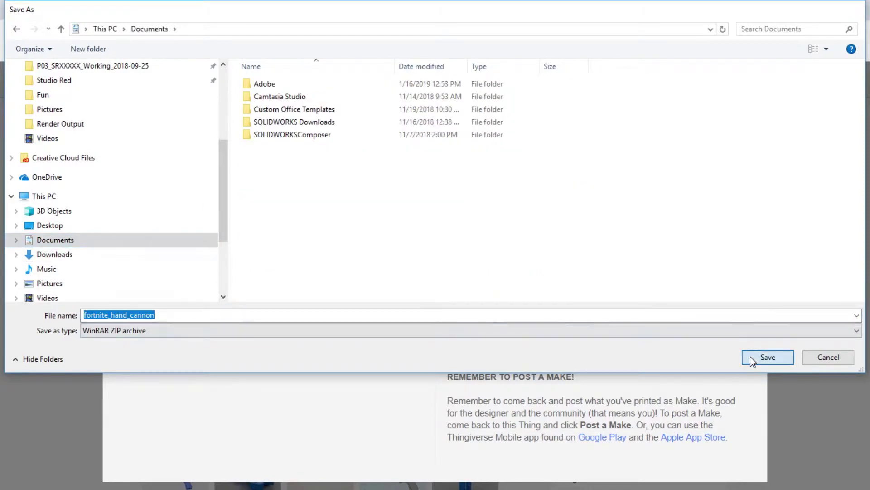
{"action": "left_click", "coordinate": [768, 356]}
Extract the fortnite_hand_cannon archive in the Documents folder and locate hnad_cannon_v12.step in the extracted files folder
{"action": "left_click", "coordinate": [124, 488]}
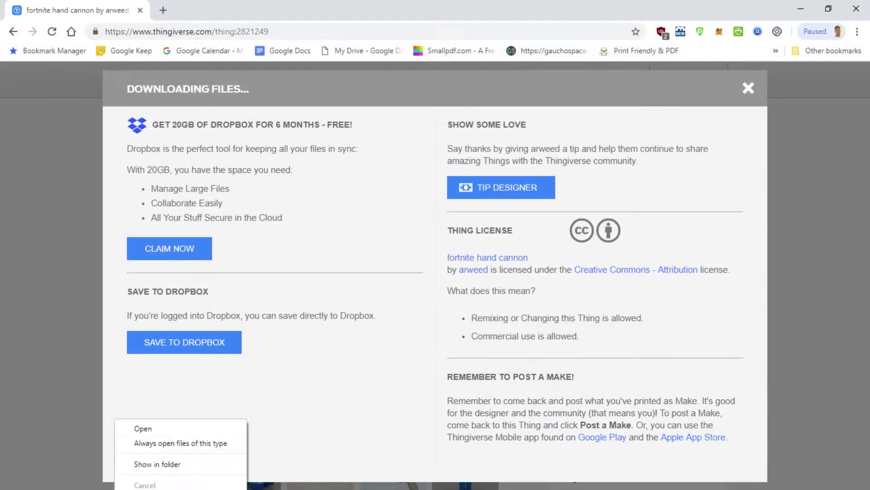
{"action": "left_click", "coordinate": [156, 462]}
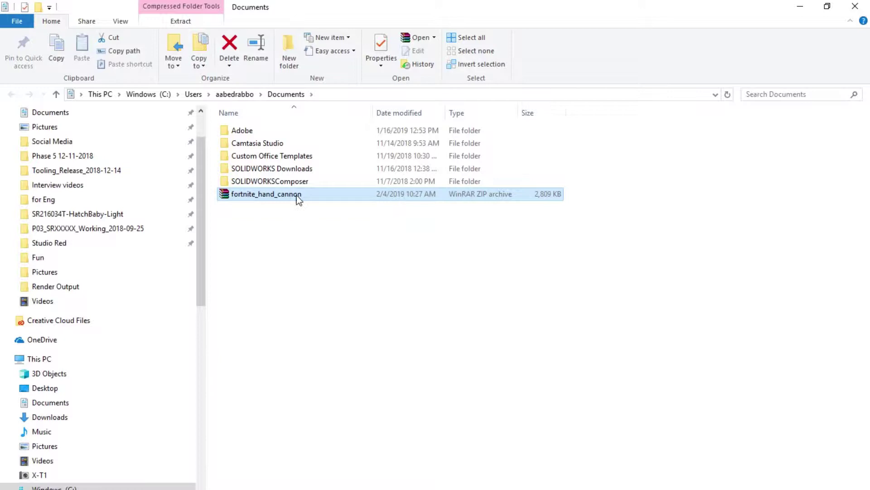
{"action": "right_click", "coordinate": [298, 199]}
{"action": "left_click", "coordinate": [360, 232]}
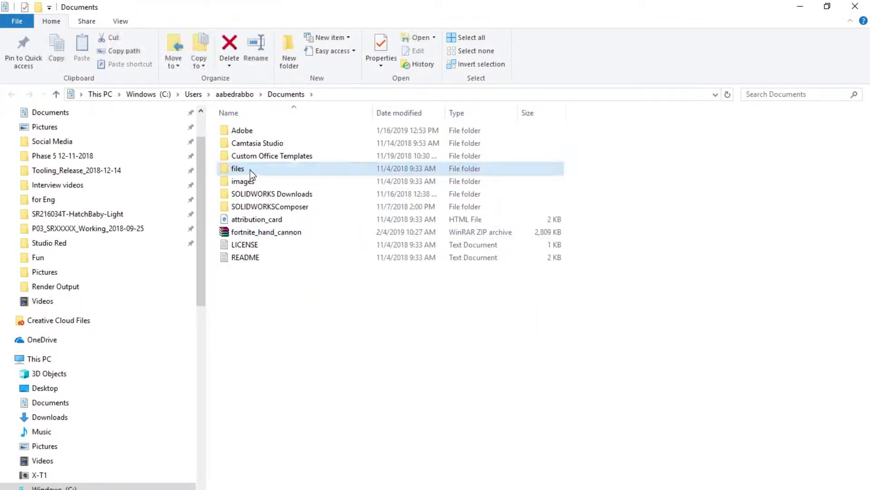
{"action": "double_click", "coordinate": [249, 172]}
{"action": "left_click", "coordinate": [283, 144]}
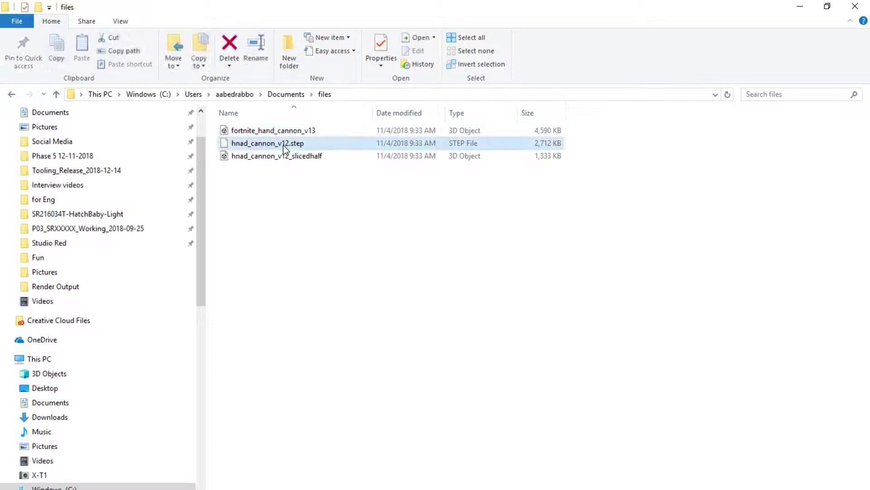
Switch to SOLIDWORKS and open hnad_cannon_v12.step from Documents\files, continuing with a blank template
{"action": "left_click", "coordinate": [422, 448]}
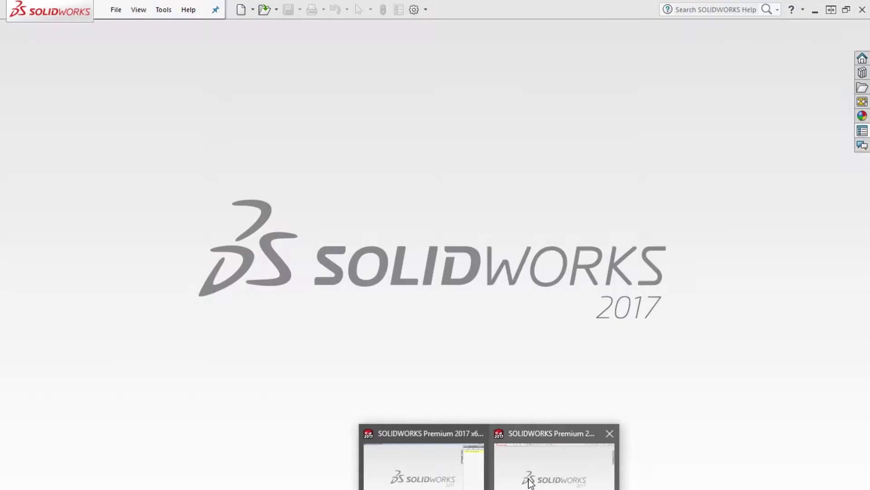
{"action": "left_click", "coordinate": [264, 9]}
{"action": "left_click", "coordinate": [385, 97]}
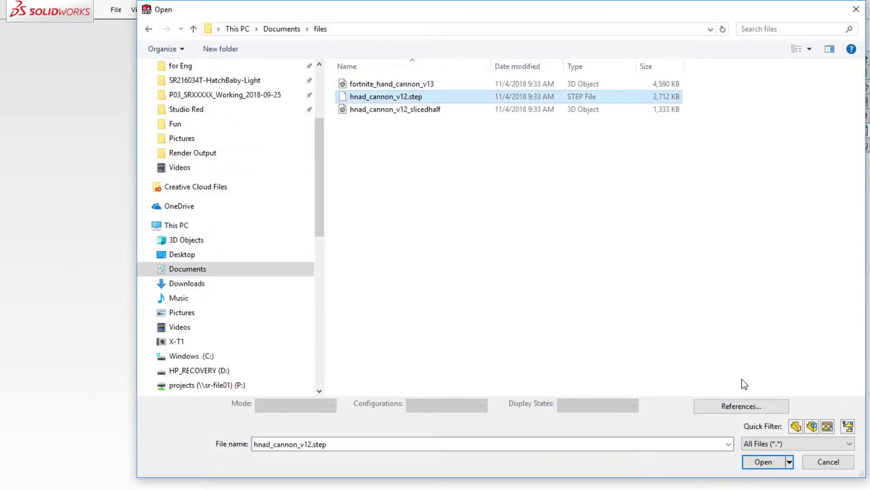
{"action": "left_click", "coordinate": [764, 461]}
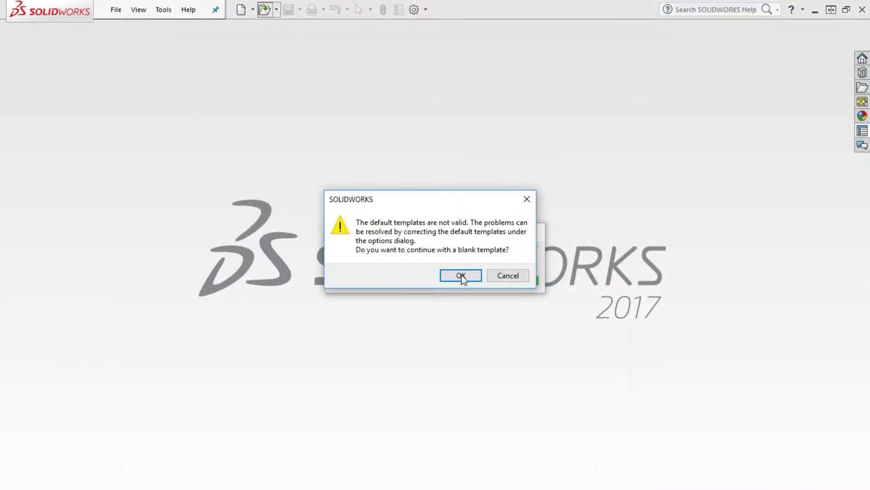
{"action": "left_click", "coordinate": [462, 275]}
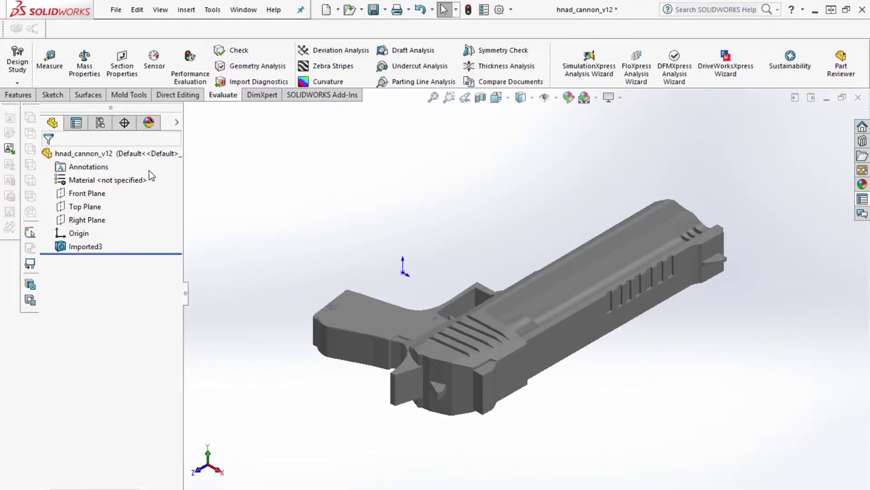
Display the imported hand cannon as shaded with edges and inspect it from several sides
{"action": "scroll", "coordinate": [530, 316], "scroll_direction": "down", "scroll_amount": 2}
{"action": "middle_click_drag", "start_coordinate": [538, 329], "coordinate": [524, 360]}
{"action": "scroll", "coordinate": [510, 307], "scroll_direction": "up", "scroll_amount": 4}
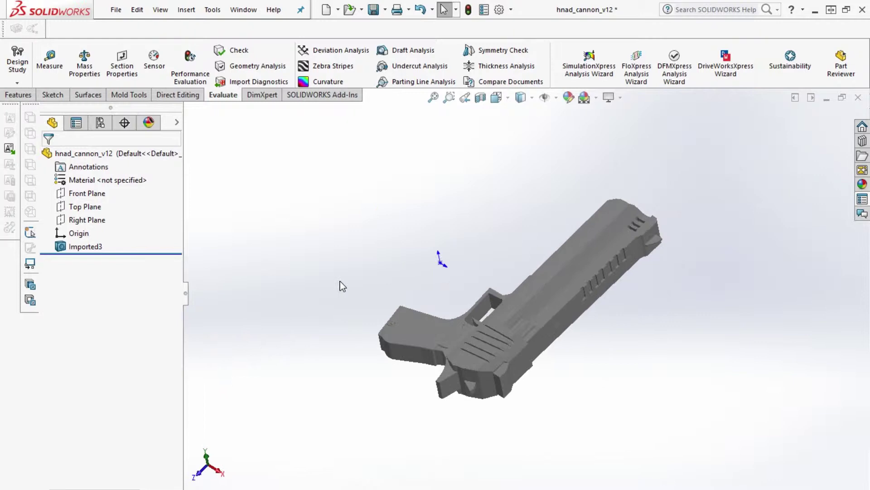
{"action": "left_click", "coordinate": [525, 97]}
{"action": "left_click", "coordinate": [522, 113]}
{"action": "scroll", "coordinate": [642, 311], "scroll_direction": "down", "scroll_amount": 4}
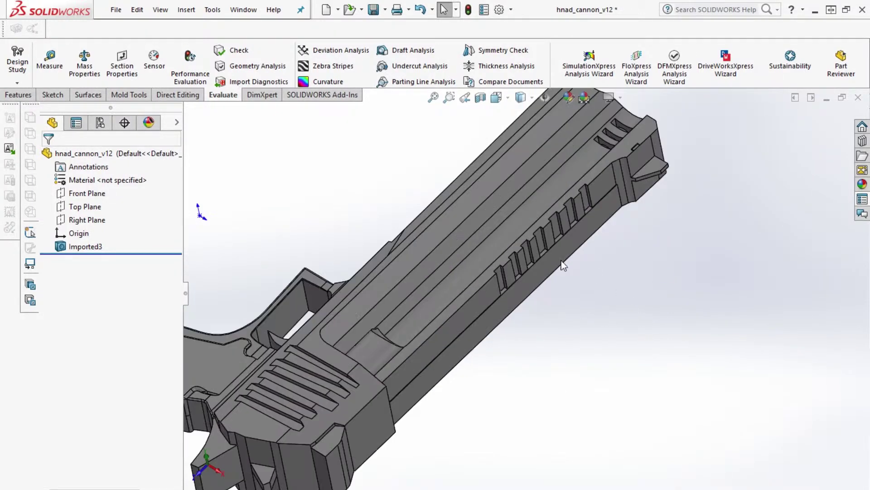
{"action": "mouse_move", "coordinate": [562, 261]}
{"action": "middle_mouse_down"}
{"action": "mouse_move", "coordinate": [434, 182]}
{"action": "mouse_move", "coordinate": [398, 345]}
{"action": "mouse_move", "coordinate": [411, 335]}
{"action": "middle_mouse_up"}
{"action": "scroll", "coordinate": [582, 299], "scroll_direction": "up", "scroll_amount": 3}
{"action": "middle_click_drag", "start_coordinate": [588, 303], "coordinate": [558, 193]}
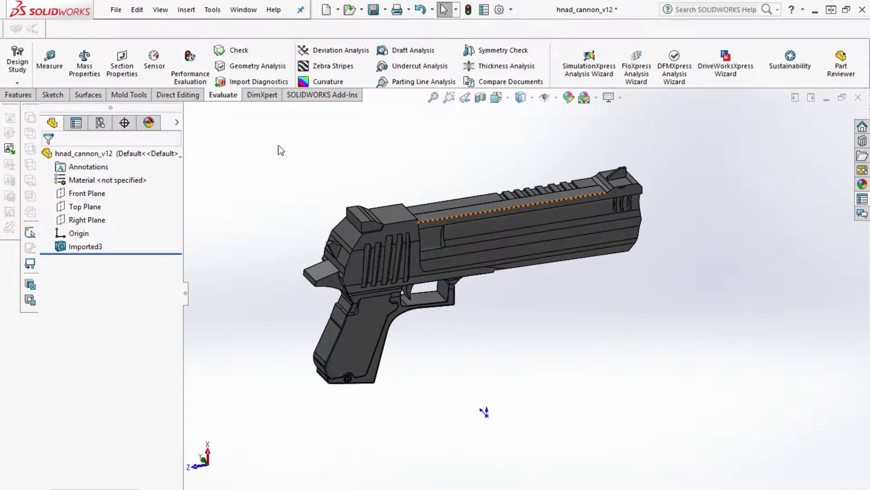
Measure the hand cannon's length from the front face of the barrel to the rear end of the hammer
{"action": "left_click", "coordinate": [46, 68]}
{"action": "scroll", "coordinate": [647, 217], "scroll_direction": "down", "scroll_amount": 2}
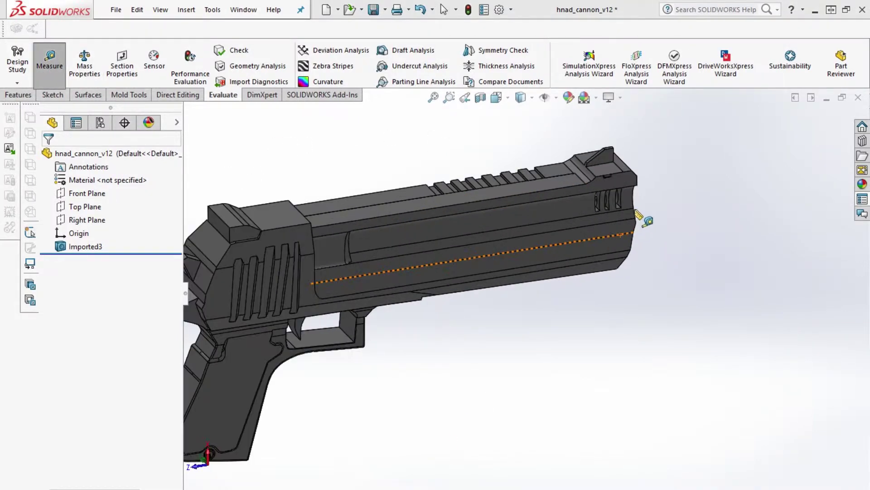
{"action": "middle_click_drag", "start_coordinate": [635, 210], "coordinate": [624, 175]}
{"action": "left_click", "coordinate": [625, 176]}
{"action": "scroll", "coordinate": [588, 219], "scroll_direction": "up", "scroll_amount": 3}
{"action": "scroll", "coordinate": [399, 297], "scroll_direction": "down", "scroll_amount": 2}
{"action": "middle_click_drag", "start_coordinate": [400, 297], "coordinate": [443, 330]}
{"action": "scroll", "coordinate": [443, 330], "scroll_direction": "down", "scroll_amount": 2}
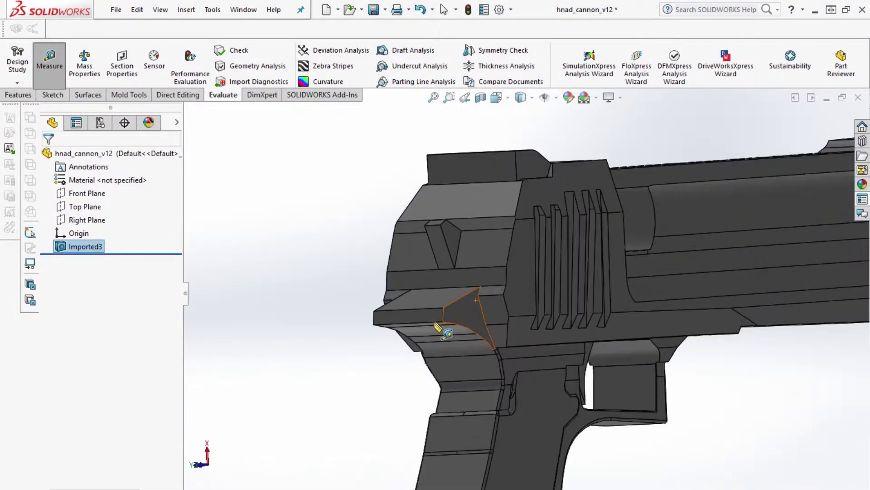
{"action": "left_click", "coordinate": [427, 321]}
{"action": "scroll", "coordinate": [427, 322], "scroll_direction": "up", "scroll_amount": 2}
{"action": "middle_click_drag", "start_coordinate": [517, 308], "coordinate": [540, 298]}
{"action": "scroll", "coordinate": [649, 229], "scroll_direction": "down", "scroll_amount": 5}
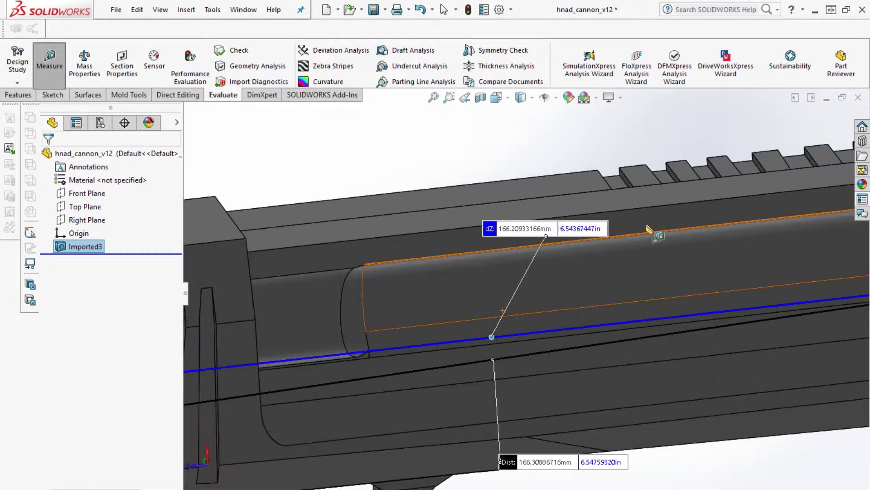
{"action": "key", "text": "f"}
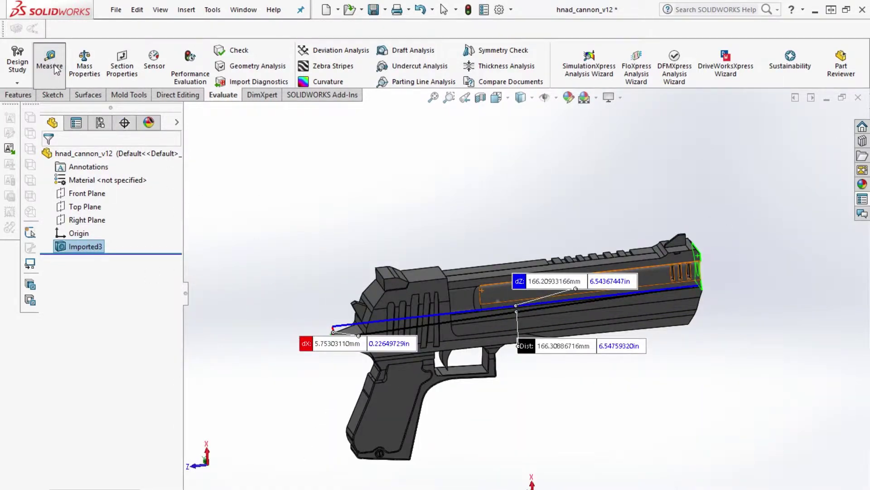
{"action": "left_click", "coordinate": [57, 71]}
Start a sketch on the frontmost serration face on top of the slide, viewed square-on
{"action": "scroll", "coordinate": [566, 263], "scroll_direction": "down", "scroll_amount": 6}
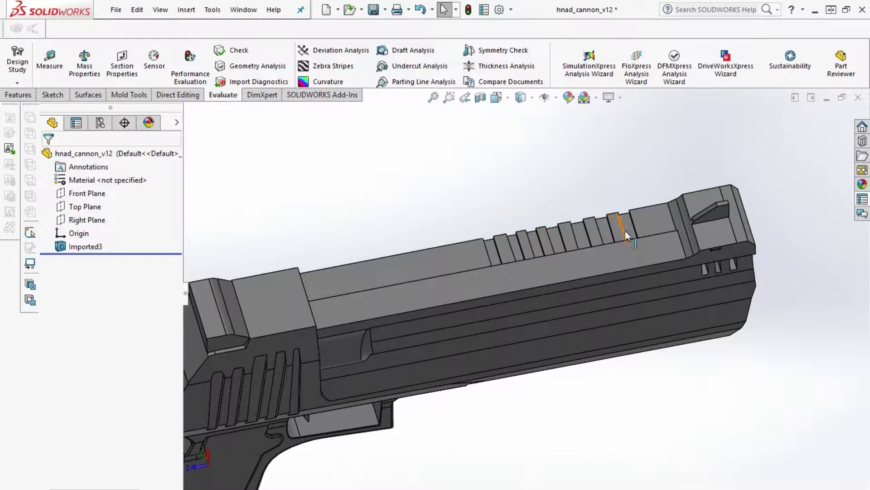
{"action": "left_click", "coordinate": [627, 232]}
{"action": "left_click", "coordinate": [736, 196]}
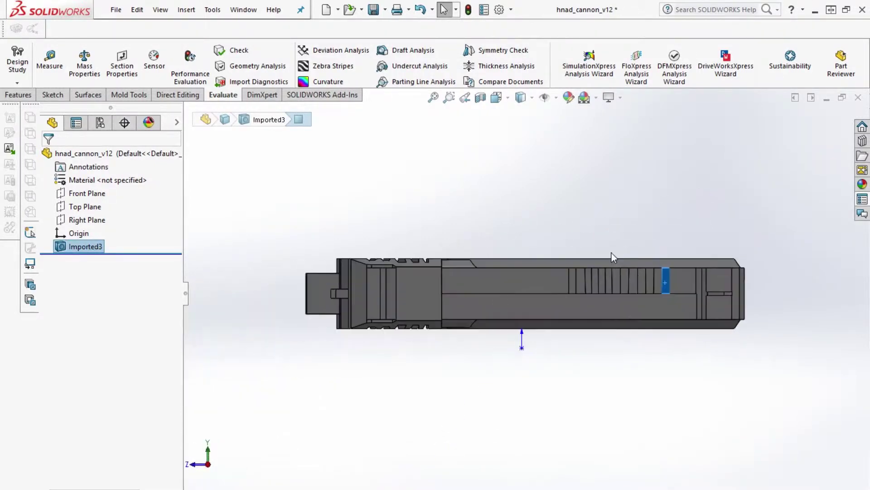
{"action": "left_click", "coordinate": [611, 253]}
{"action": "scroll", "coordinate": [697, 266], "scroll_direction": "down", "scroll_amount": 5}
{"action": "left_click", "coordinate": [620, 313]}
{"action": "left_click", "coordinate": [675, 275]}
Convert the outlines of the seven alternate serration faces on one half of the slide into sketch entities
{"action": "left_click", "coordinate": [206, 52]}
{"action": "left_click", "coordinate": [596, 301]}
{"action": "left_click", "coordinate": [524, 302]}
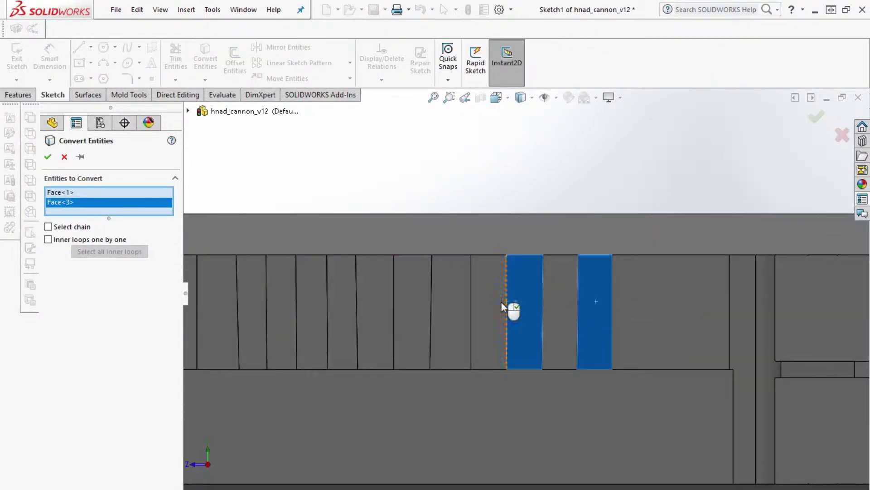
{"action": "left_click", "coordinate": [451, 302]}
{"action": "left_click", "coordinate": [388, 300]}
{"action": "left_click", "coordinate": [355, 303]}
{"action": "left_click", "coordinate": [366, 292]}
{"action": "left_click", "coordinate": [328, 298]}
Sketch a short line on the slide's lengthwise centre edge, just in front of the converted serration outlines
{"action": "key", "text": "l"}
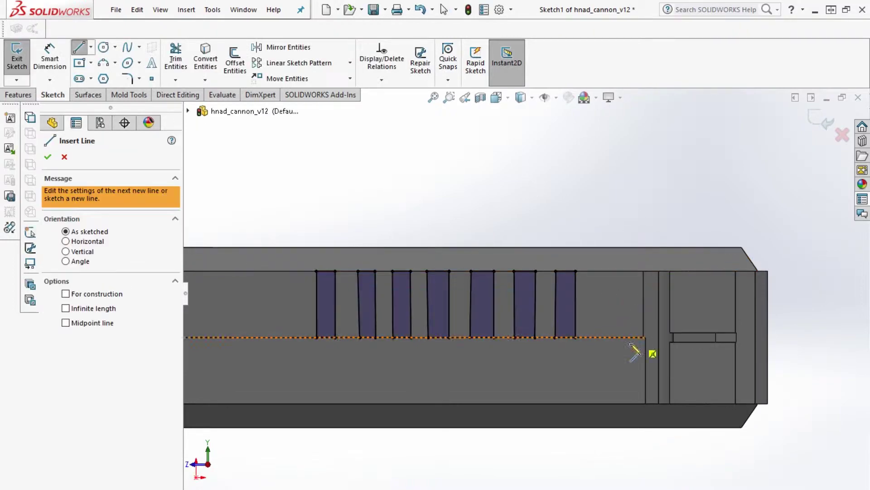
{"action": "scroll", "coordinate": [638, 355], "scroll_direction": "down", "scroll_amount": 4}
{"action": "left_click", "coordinate": [551, 316]}
{"action": "left_click", "coordinate": [618, 316]}
{"action": "key", "text": "Escape"}
{"action": "left_click", "coordinate": [589, 316]}
{"action": "key", "text": "Escape"}
{"action": "scroll", "coordinate": [414, 177], "scroll_direction": "up", "scroll_amount": 6}
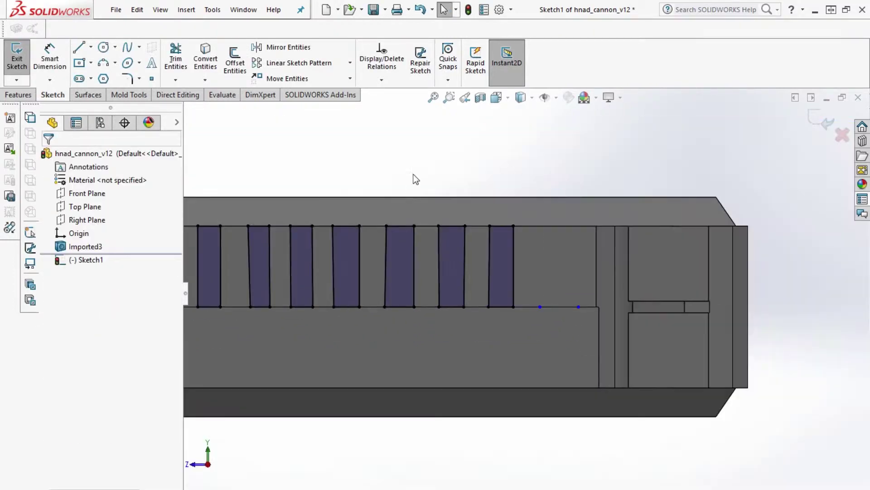
Mirror the converted serration outlines about the short centre line onto the other half of the slide, keeping the originals
{"action": "left_click_drag", "start_coordinate": [527, 388], "coordinate": [295, 205]}
{"action": "left_click", "coordinate": [288, 48]}
{"action": "left_click", "coordinate": [85, 481]}
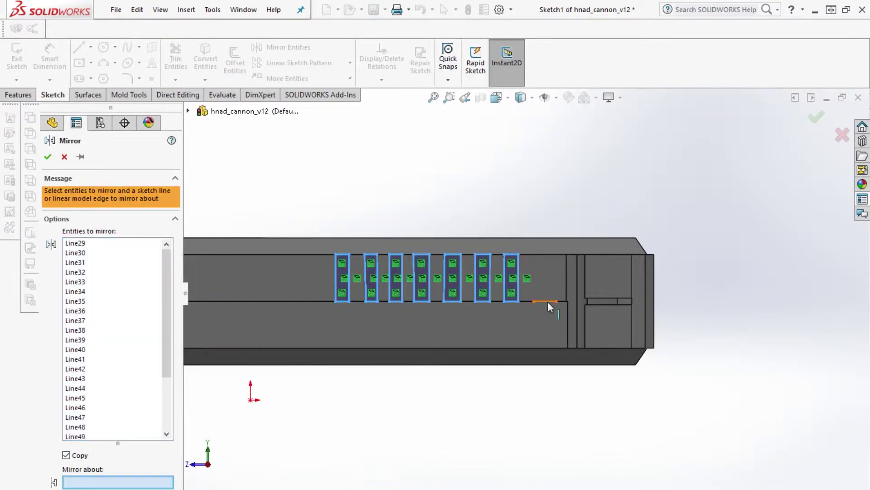
{"action": "left_click", "coordinate": [548, 301]}
{"action": "right_click", "coordinate": [499, 197]}
Trim surplus segments of the serration outlines with Power trim
{"action": "scroll", "coordinate": [463, 309], "scroll_direction": "down", "scroll_amount": 3}
{"action": "left_click", "coordinate": [176, 57]}
{"action": "mouse_move", "coordinate": [689, 279]}
{"action": "left_mouse_down"}
{"action": "mouse_move", "coordinate": [404, 298]}
{"action": "mouse_move", "coordinate": [350, 259]}
{"action": "left_mouse_up"}
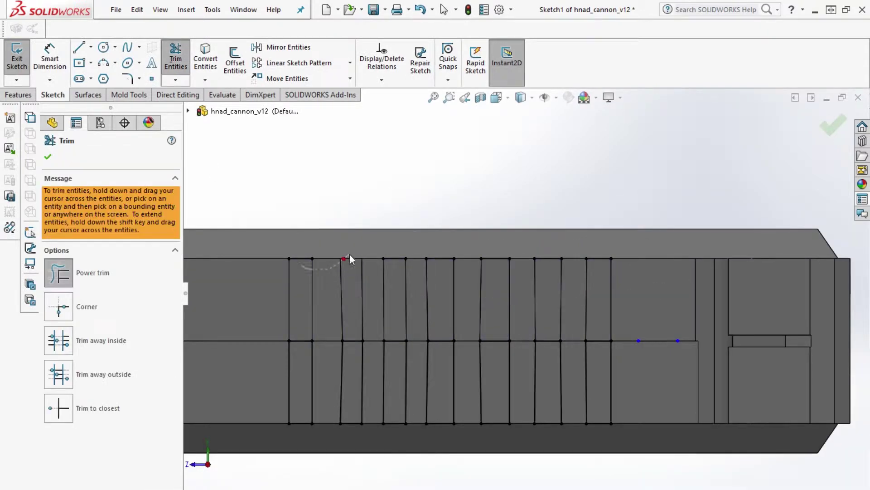
{"action": "left_click_drag", "start_coordinate": [546, 262], "coordinate": [599, 257]}
{"action": "key", "text": "Escape"}
Create an extruded cut from the serration outlines on top of the slide
{"action": "left_click", "coordinate": [19, 94]}
{"action": "left_click", "coordinate": [183, 61]}
{"action": "middle_click_drag", "start_coordinate": [479, 391], "coordinate": [362, 226]}
{"action": "left_click", "coordinate": [118, 229]}
{"action": "left_click", "coordinate": [91, 249]}
{"action": "left_click", "coordinate": [48, 156]}
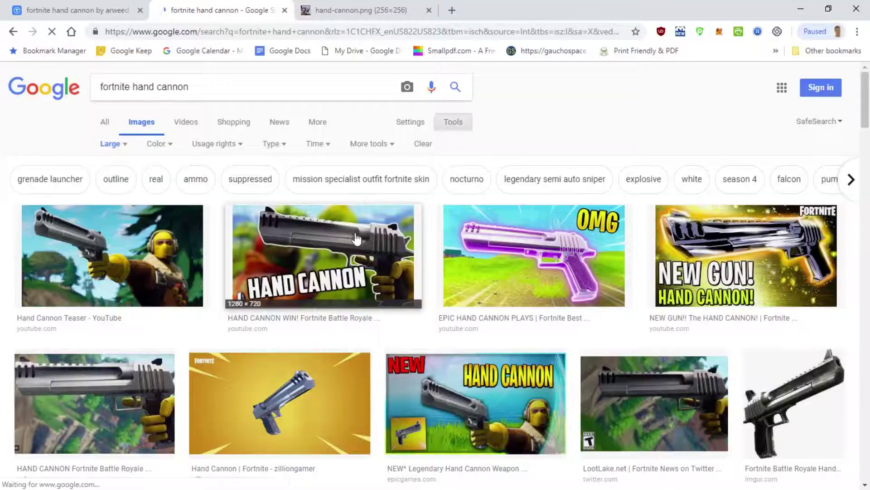
Open the 'HAND CANNON WIN! Fortnite Battle Royale' search image at full size in its own browser tab
{"action": "scroll", "coordinate": [356, 238], "scroll_direction": "down", "scroll_amount": 3}
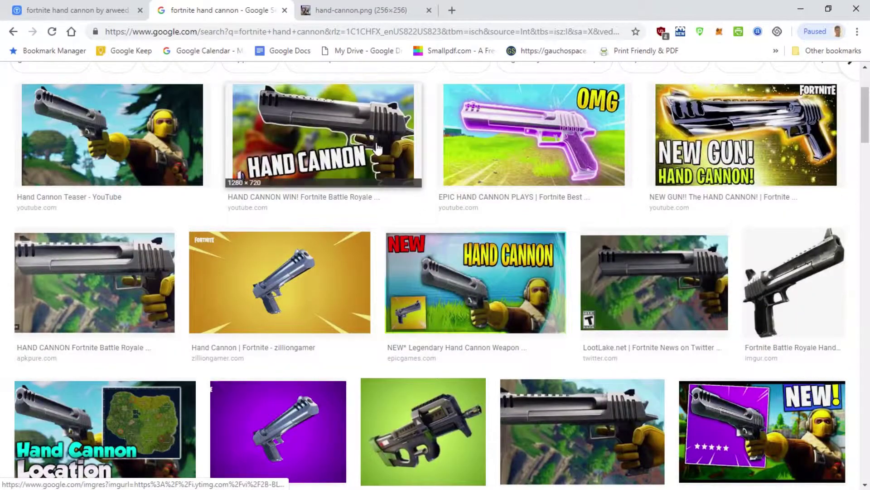
{"action": "left_click", "coordinate": [348, 136]}
{"action": "right_click", "coordinate": [359, 245]}
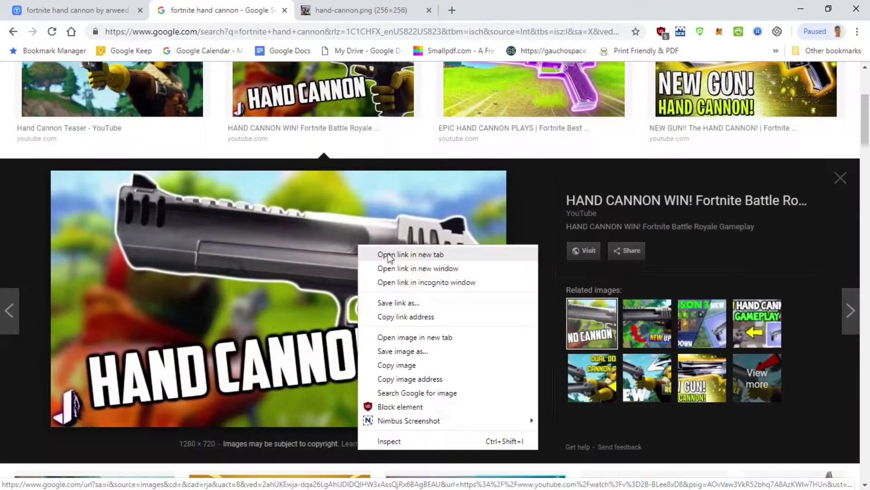
{"action": "left_click", "coordinate": [410, 340]}
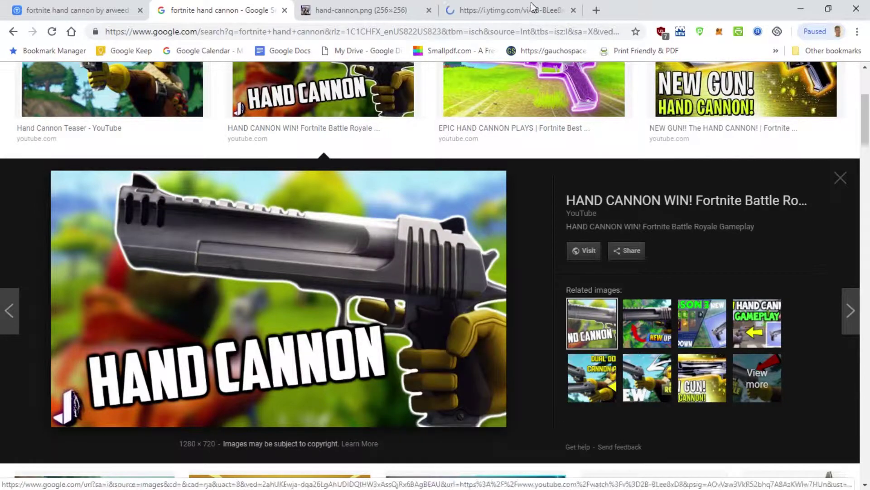
{"action": "left_click", "coordinate": [531, 6]}
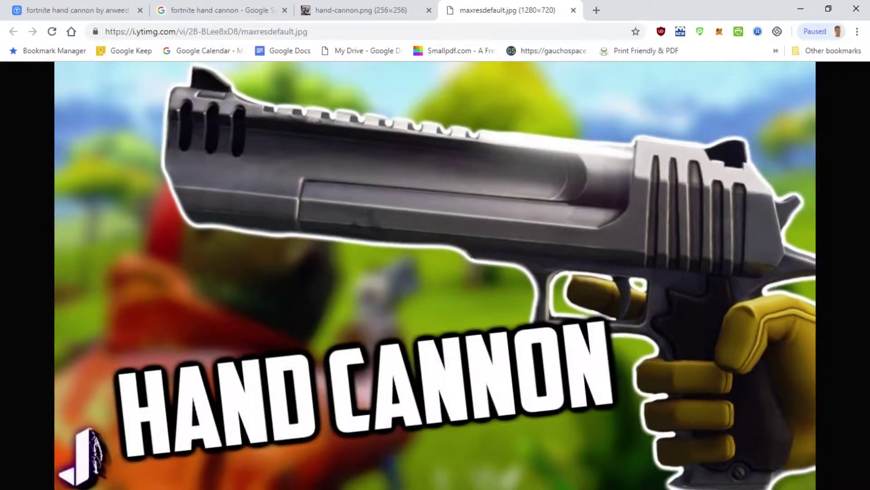
Switch to SOLIDWORKS and compare the model's side view and slide serrations with the reference image in the browser
{"action": "left_click", "coordinate": [520, 460]}
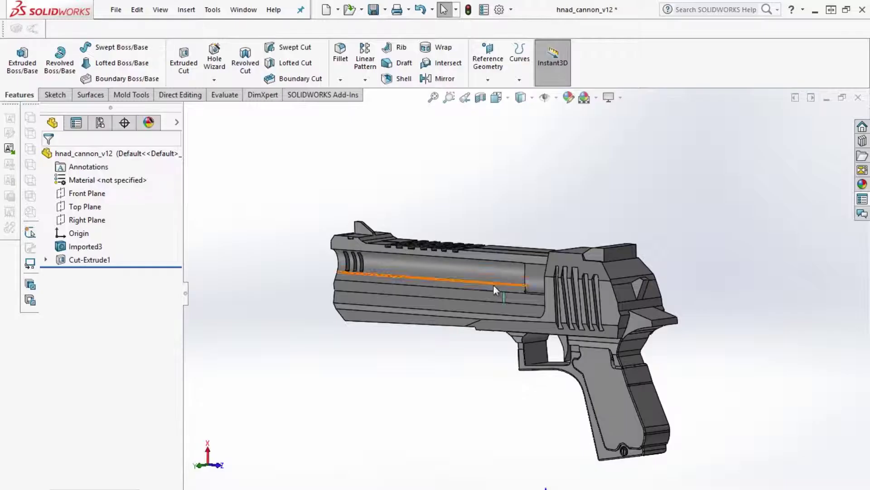
{"action": "middle_click_drag", "start_coordinate": [493, 285], "coordinate": [546, 336]}
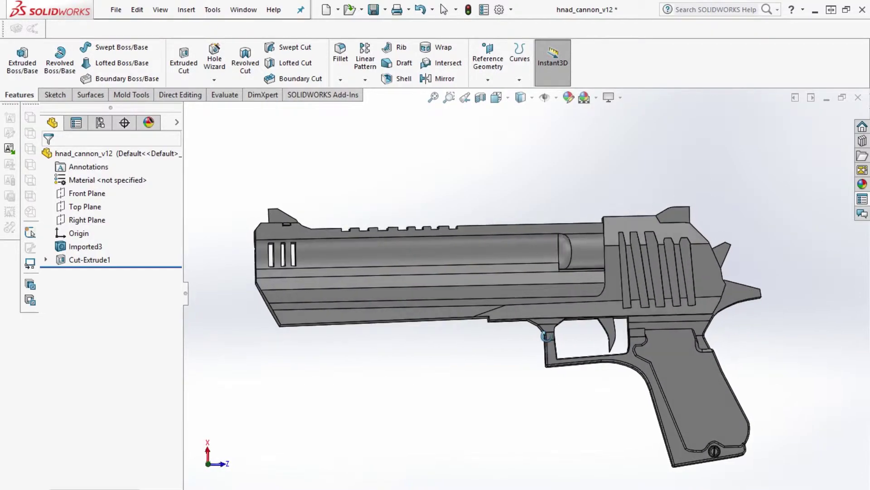
{"action": "key", "text": "alt+Tab"}
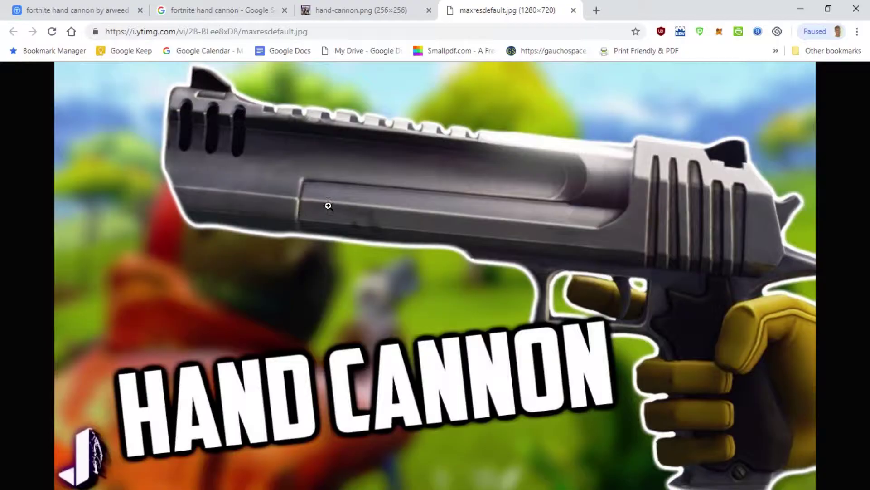
{"action": "key", "text": "alt+Tab"}
Scale the gun body uniformly about its centroid by a factor of 1.58
{"action": "left_click", "coordinate": [136, 96]}
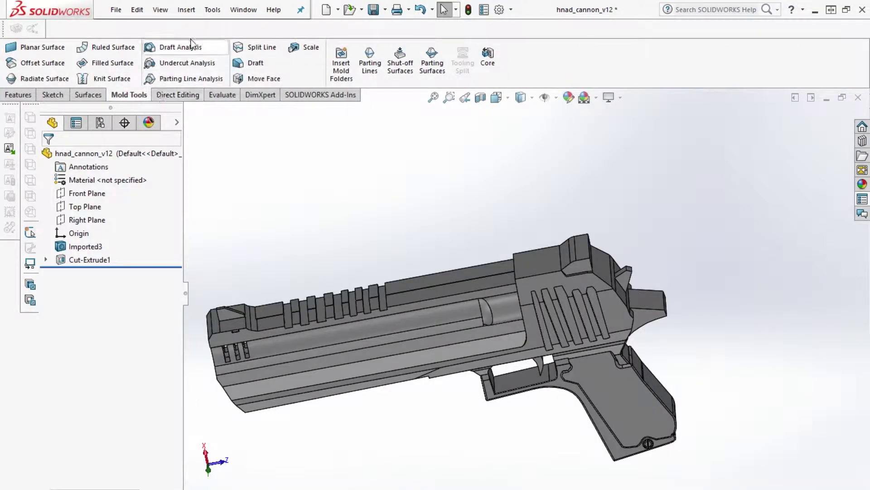
{"action": "left_click", "coordinate": [304, 49]}
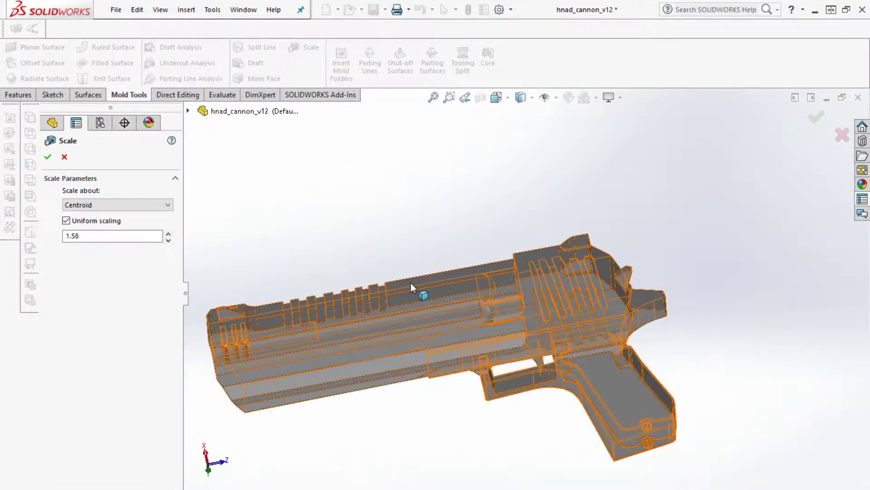
{"action": "left_click", "coordinate": [408, 293]}
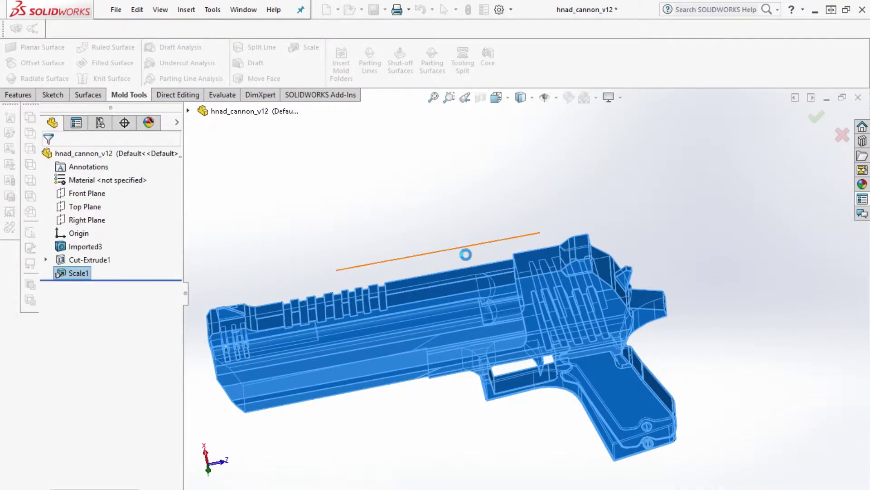
Measure the scaled gun's length from the rear end face behind the slide to the front face of the barrel
{"action": "scroll", "coordinate": [530, 283], "scroll_direction": "up", "scroll_amount": 5}
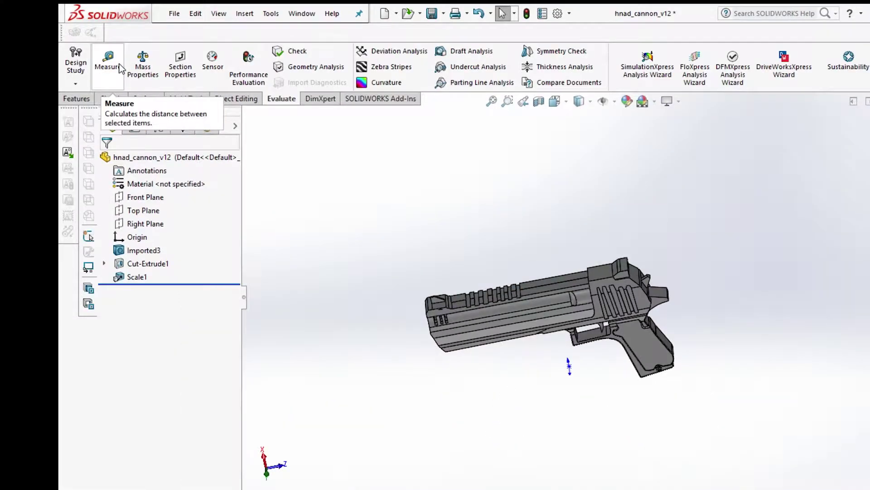
{"action": "left_click", "coordinate": [119, 67]}
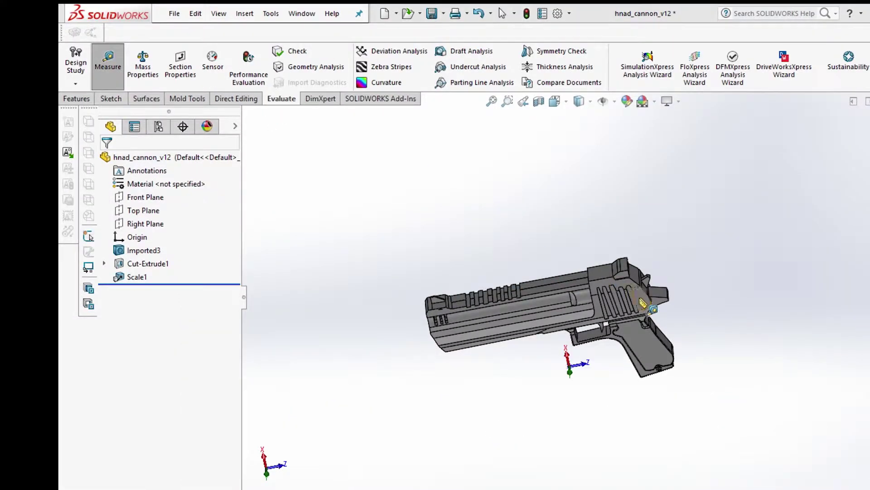
{"action": "scroll", "coordinate": [653, 290], "scroll_direction": "down", "scroll_amount": 8}
{"action": "middle_click_drag", "start_coordinate": [654, 284], "coordinate": [675, 294]}
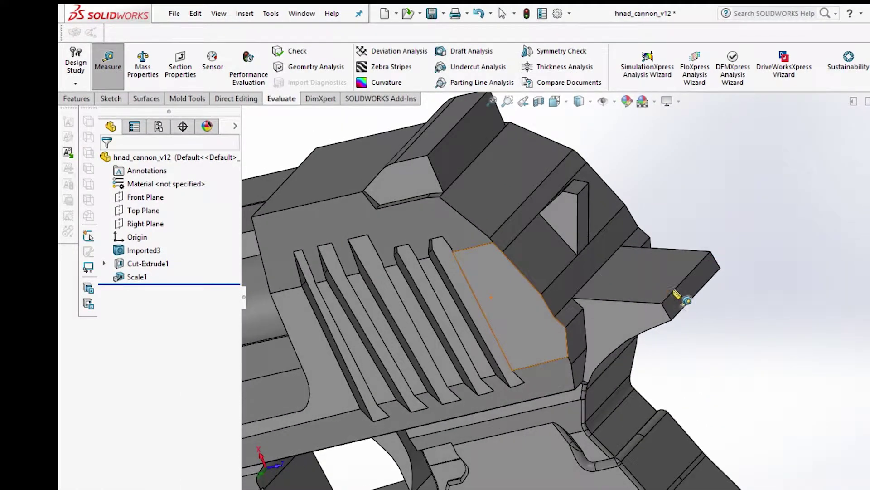
{"action": "left_click", "coordinate": [694, 294]}
{"action": "scroll", "coordinate": [576, 319], "scroll_direction": "up", "scroll_amount": 8}
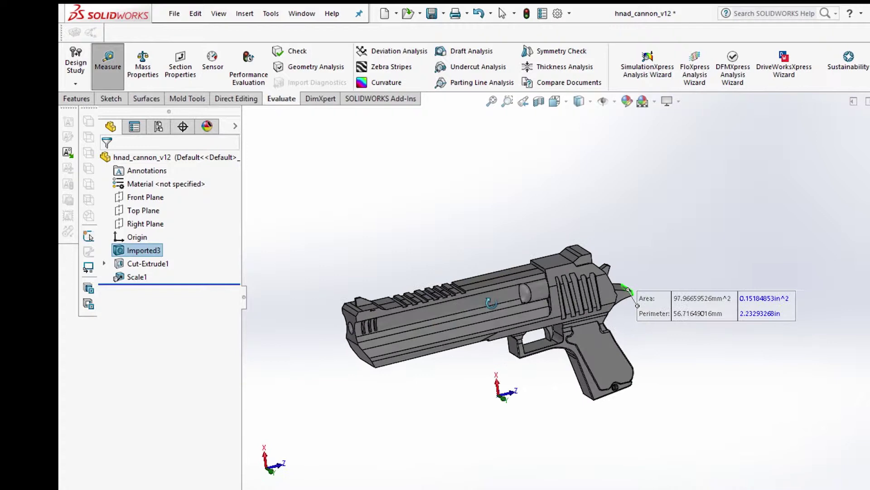
{"action": "scroll", "coordinate": [400, 321], "scroll_direction": "down", "scroll_amount": 2}
{"action": "scroll", "coordinate": [397, 323], "scroll_direction": "down", "scroll_amount": 4}
{"action": "left_click", "coordinate": [473, 369]}
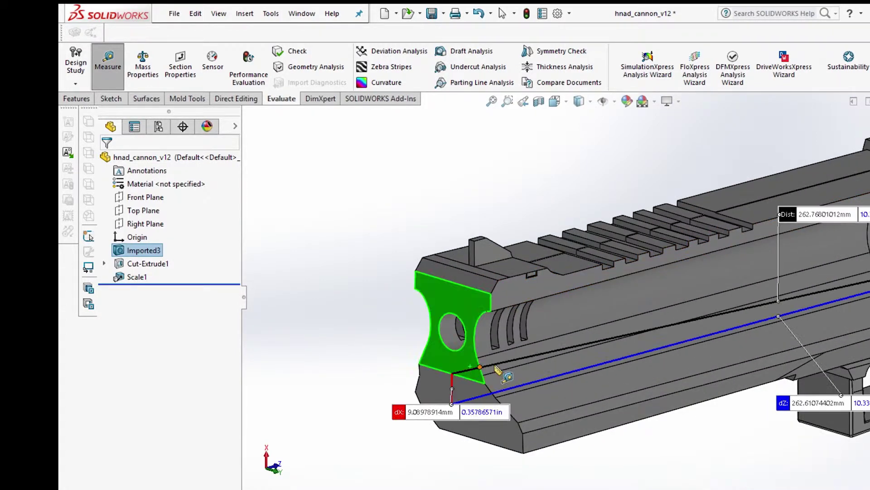
{"action": "scroll", "coordinate": [543, 367], "scroll_direction": "up", "scroll_amount": 3}
{"action": "scroll", "coordinate": [683, 294], "scroll_direction": "down", "scroll_amount": 2}
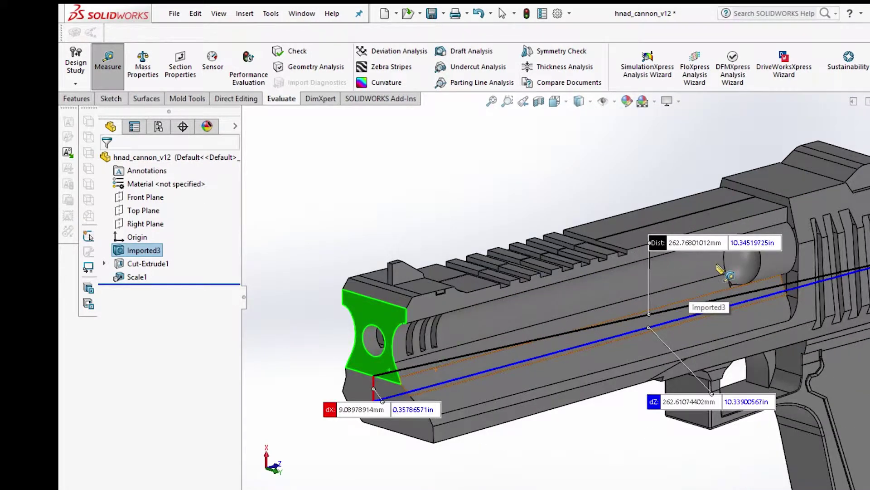
{"action": "scroll", "coordinate": [720, 270], "scroll_direction": "down", "scroll_amount": 2}
{"action": "scroll", "coordinate": [709, 235], "scroll_direction": "up", "scroll_amount": 4}
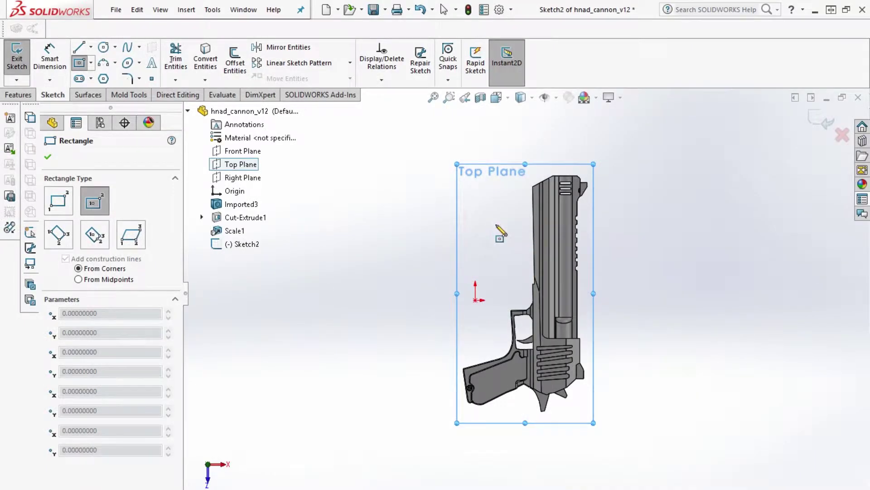
Sketch a centre rectangle on the Top Plane beside the barrel and set its width to 5.7 in
{"action": "left_click", "coordinate": [496, 224]}
{"action": "left_click", "coordinate": [430, 178]}
{"action": "key", "text": "Escape"}
{"action": "left_click", "coordinate": [463, 179]}
{"action": "left_click", "coordinate": [484, 159]}
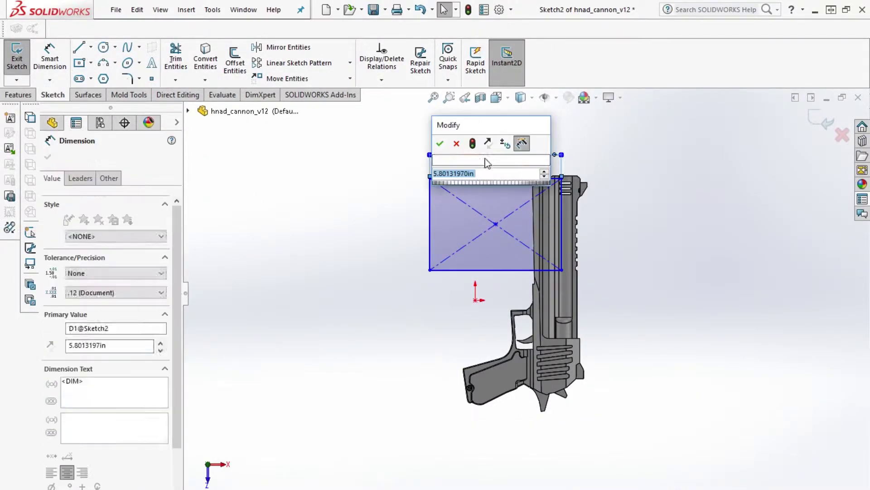
{"action": "type", "text": "5.7"}
{"action": "key", "text": "Return"}
Make the rectangle's sides equal and move the square by its centre so it covers the front part of the barrel
{"action": "left_click", "coordinate": [463, 179]}
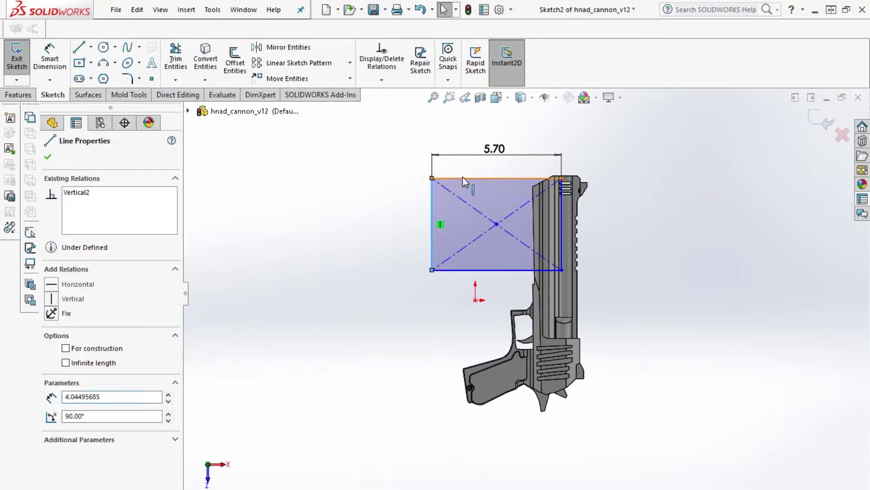
{"action": "left_click", "coordinate": [463, 179], "text": "ctrl"}
{"action": "left_click", "coordinate": [68, 423]}
{"action": "key", "text": "Escape"}
{"action": "left_click", "coordinate": [500, 246]}
{"action": "left_click_drag", "start_coordinate": [496, 243], "coordinate": [549, 239]}
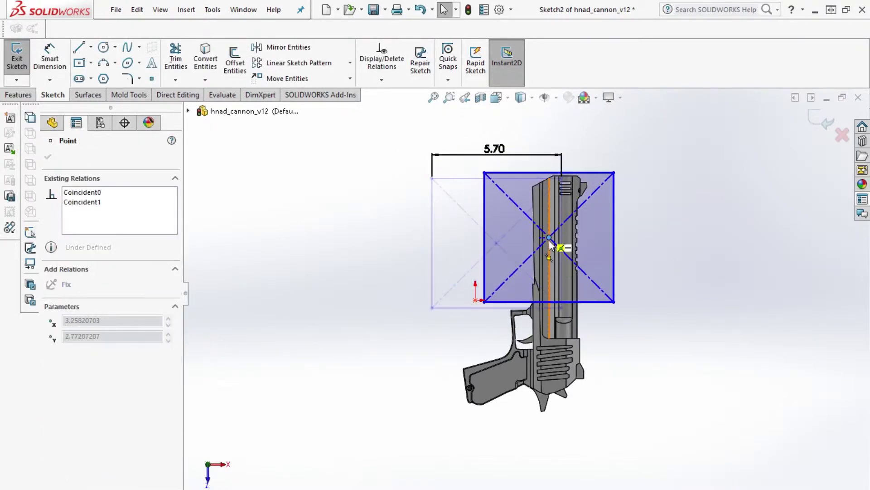
{"action": "left_click", "coordinate": [676, 258]}
{"action": "scroll", "coordinate": [667, 305], "scroll_direction": "down", "scroll_amount": 5}
{"action": "scroll", "coordinate": [567, 335], "scroll_direction": "up", "scroll_amount": 3}
{"action": "scroll", "coordinate": [511, 347], "scroll_direction": "down", "scroll_amount": 4}
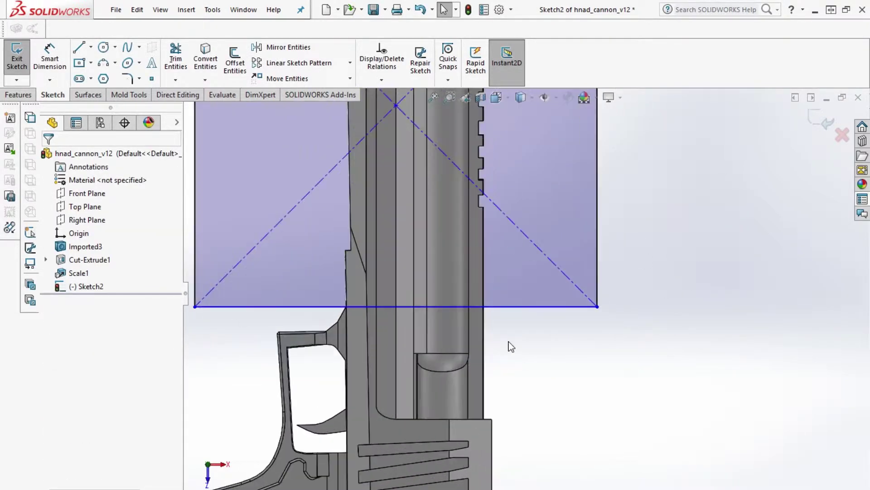
{"action": "scroll", "coordinate": [511, 346], "scroll_direction": "up", "scroll_amount": 5}
Sketch a second centre rectangle about 6.4 in wide behind the top of the slide and make its sides equal
{"action": "left_click", "coordinate": [78, 63]}
{"action": "left_click", "coordinate": [586, 396]}
{"action": "left_click", "coordinate": [676, 327]}
{"action": "key", "text": "Escape"}
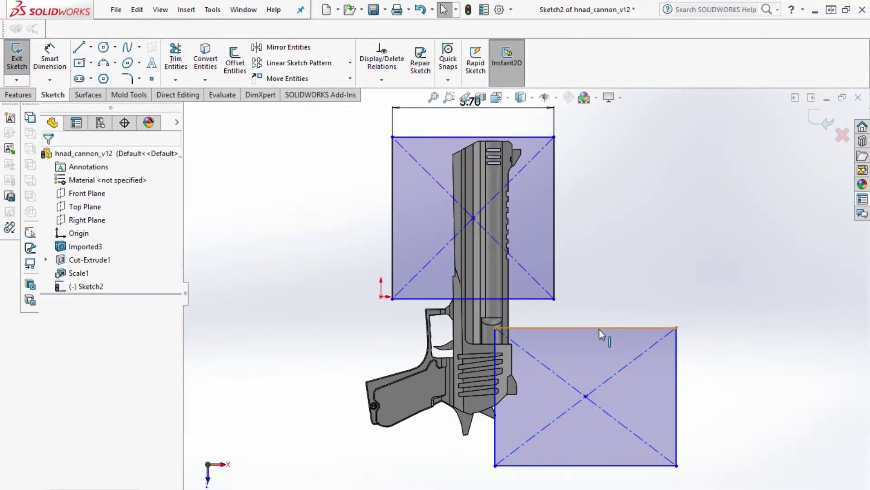
{"action": "left_click", "coordinate": [601, 327]}
{"action": "left_click", "coordinate": [676, 357], "text": "ctrl"}
{"action": "left_click", "coordinate": [52, 424]}
Dimension the second square's side and set it to 5.7 in
{"action": "right_click_drag", "start_coordinate": [674, 267], "coordinate": [674, 233]}
{"action": "left_click", "coordinate": [607, 327]}
{"action": "left_click", "coordinate": [608, 301]}
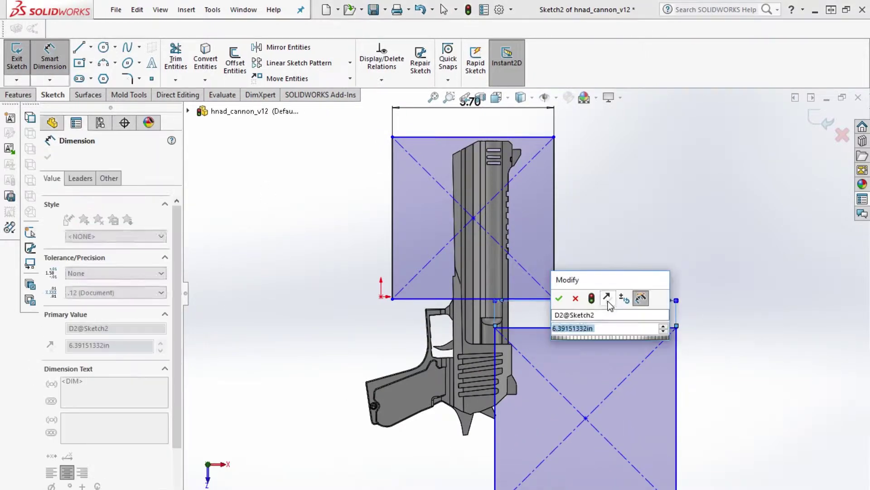
{"action": "type", "text": "5.7"}
{"action": "key", "text": "Return"}
{"action": "key", "text": "Escape"}
Move the second square by its centre over the grip and rear of the gun, slightly overlapping the first square
{"action": "left_click_drag", "start_coordinate": [595, 411], "coordinate": [440, 374]}
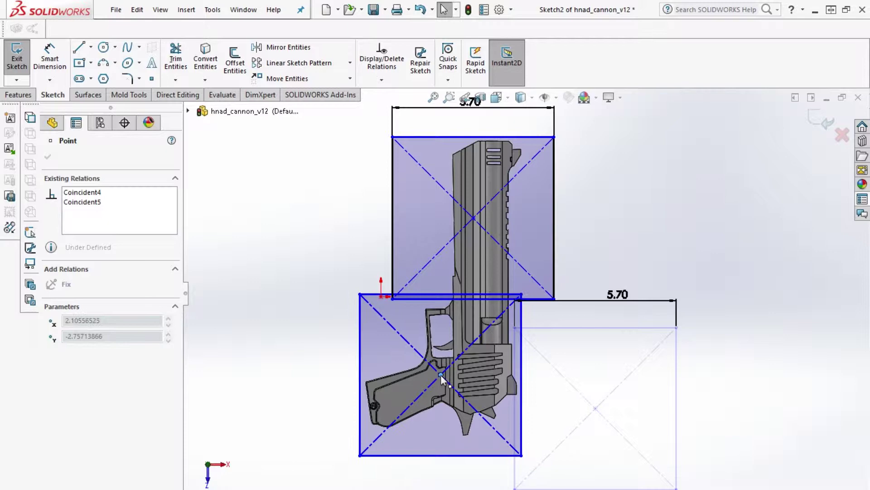
{"action": "left_click", "coordinate": [628, 324]}
{"action": "scroll", "coordinate": [479, 301], "scroll_direction": "down", "scroll_amount": 4}
{"action": "scroll", "coordinate": [479, 301], "scroll_direction": "down", "scroll_amount": 3}
{"action": "scroll", "coordinate": [494, 311], "scroll_direction": "up", "scroll_amount": 6}
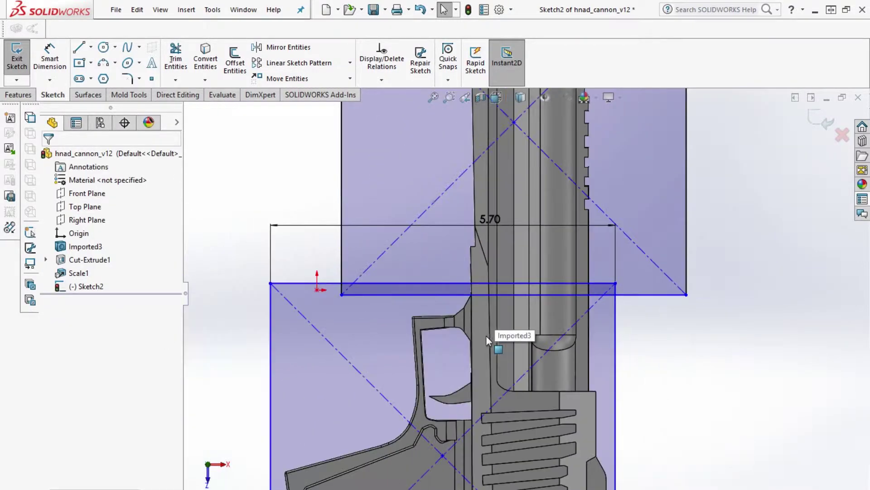
Split the gun along the Front Plane into two bodies, keeping both and continuing with a blank template, without consuming the cut bodies
{"action": "mouse_move", "coordinate": [413, 295]}
{"action": "middle_mouse_down"}
{"action": "mouse_move", "coordinate": [429, 293]}
{"action": "mouse_move", "coordinate": [467, 470]}
{"action": "mouse_move", "coordinate": [467, 448]}
{"action": "middle_mouse_up"}
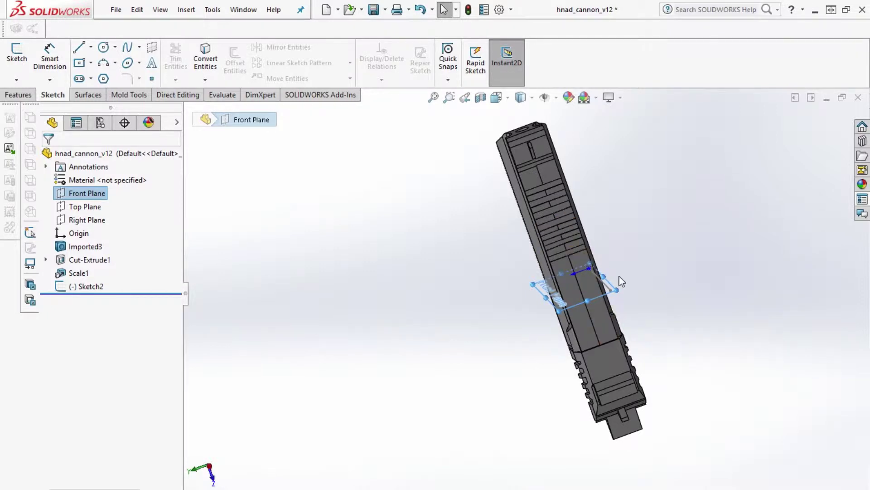
{"action": "middle_click_drag", "start_coordinate": [619, 276], "coordinate": [572, 267]}
{"action": "left_click", "coordinate": [274, 174]}
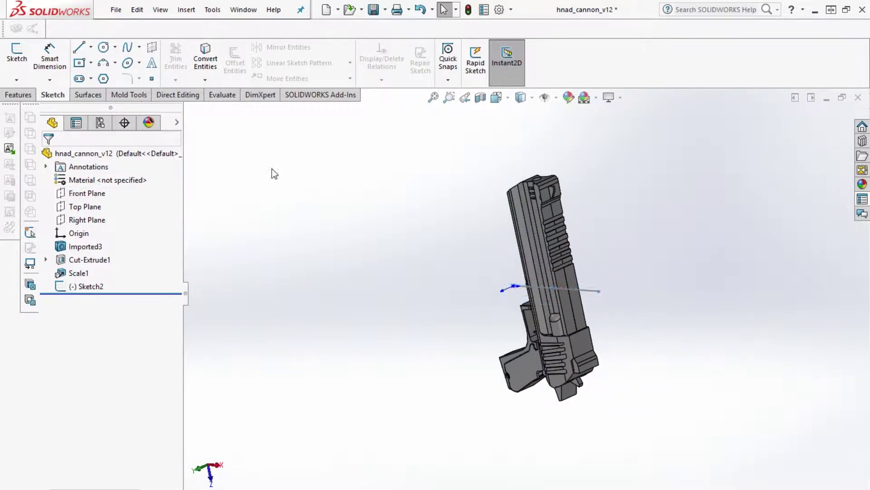
{"action": "left_click", "coordinate": [31, 94]}
{"action": "left_click", "coordinate": [179, 95]}
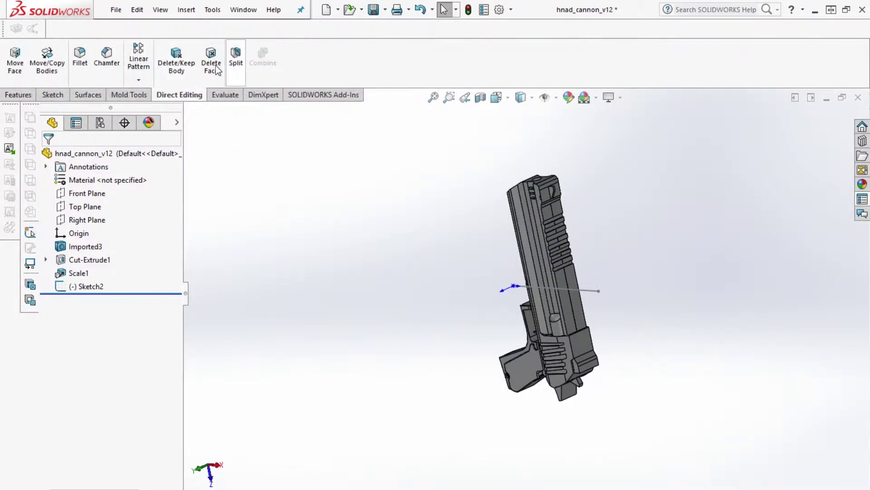
{"action": "left_click", "coordinate": [235, 65]}
{"action": "left_click", "coordinate": [469, 273]}
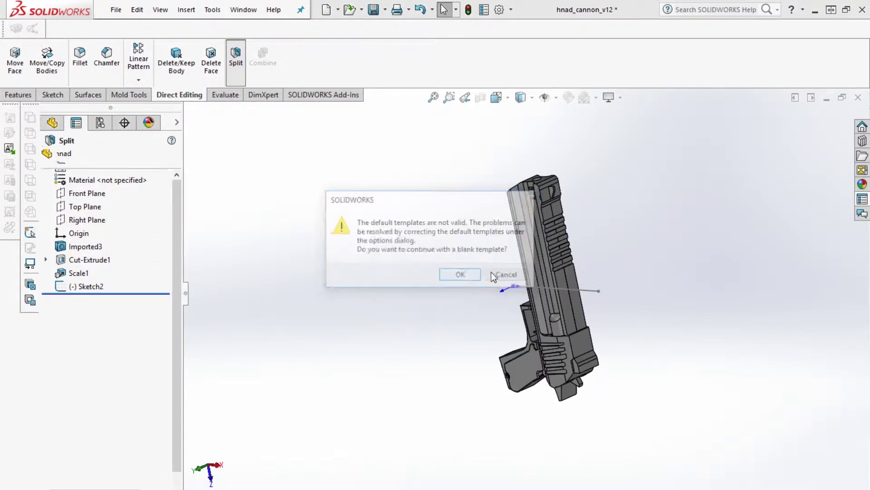
{"action": "left_click", "coordinate": [187, 111]}
{"action": "left_click", "coordinate": [242, 151]}
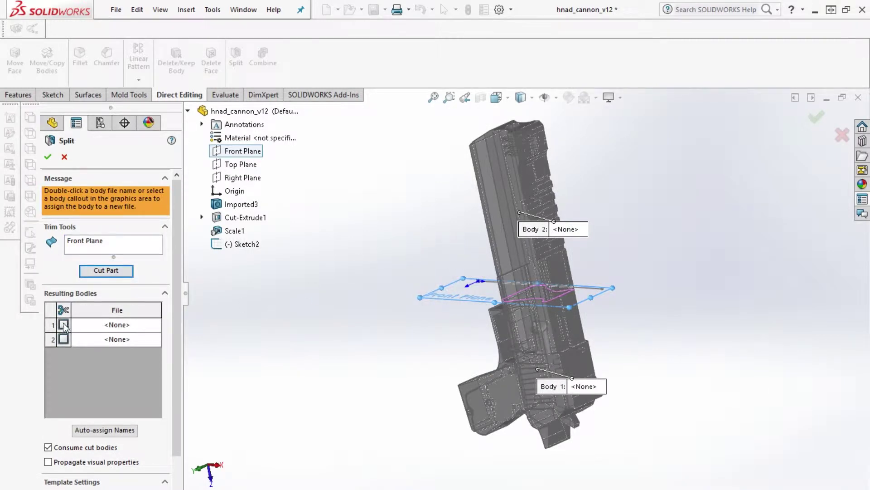
{"action": "left_click", "coordinate": [63, 324]}
{"action": "left_click", "coordinate": [64, 339]}
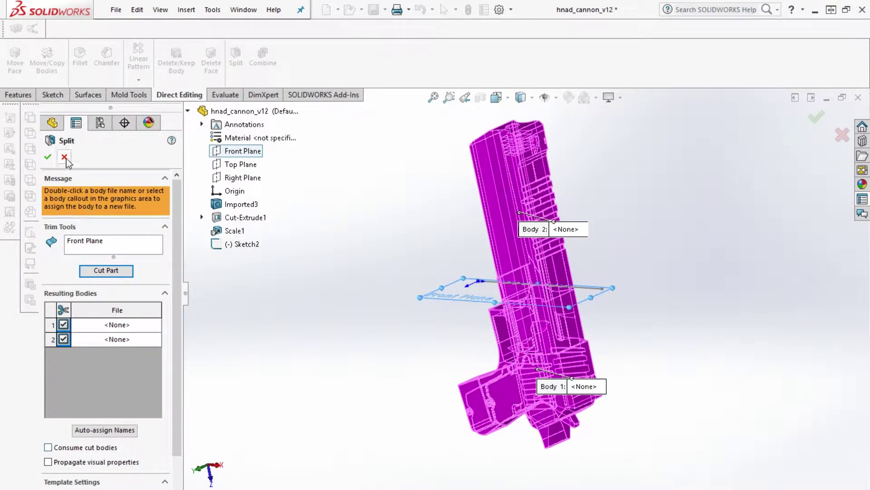
{"action": "left_click", "coordinate": [351, 248]}
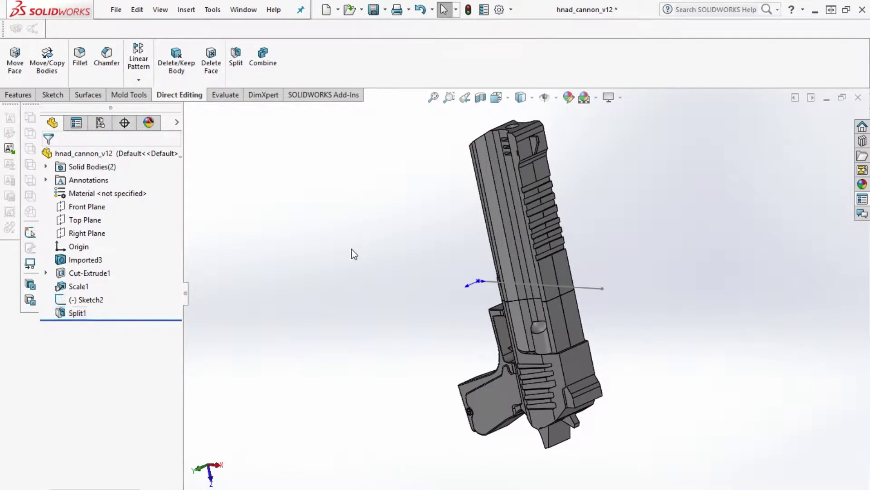
Check the two solid bodies of the split gun and delete the leftover sketch above the split feature
{"action": "left_click", "coordinate": [512, 235]}
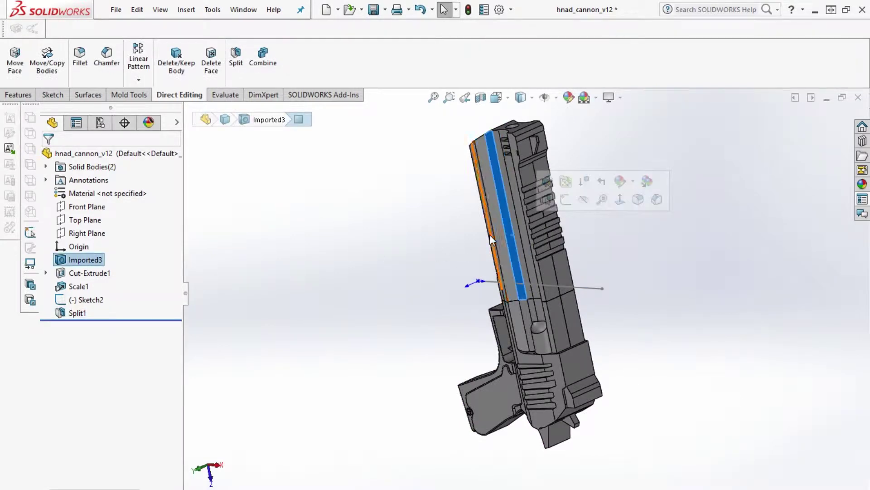
{"action": "left_click", "coordinate": [46, 167]}
{"action": "left_click", "coordinate": [96, 180]}
{"action": "left_click", "coordinate": [97, 194]}
{"action": "left_click", "coordinate": [265, 229]}
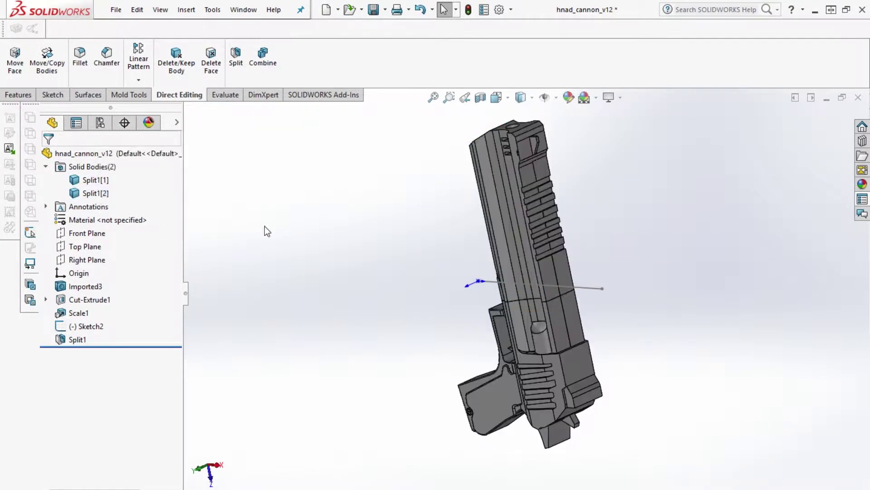
{"action": "right_click", "coordinate": [73, 327]}
{"action": "left_click", "coordinate": [108, 386]}
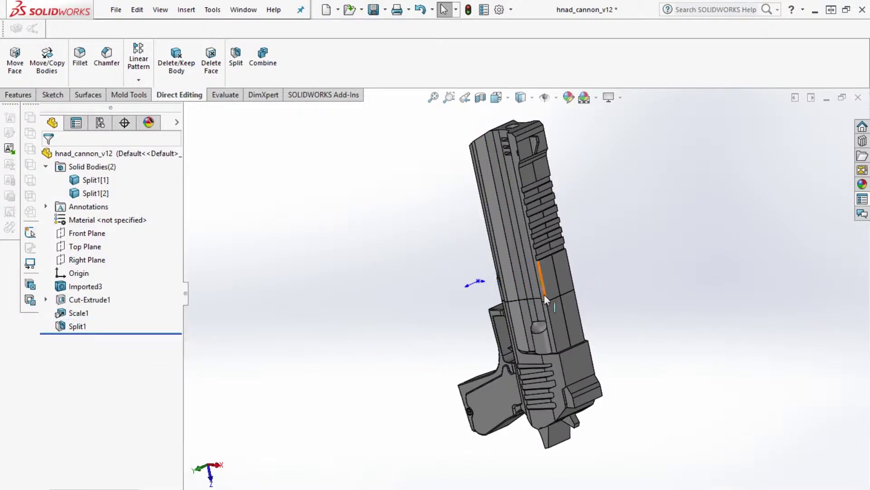
Hide the rear grip body so that only the front barrel body is shown in isometric view
{"action": "scroll", "coordinate": [544, 295], "scroll_direction": "down", "scroll_amount": 4}
{"action": "mouse_move", "coordinate": [544, 295]}
{"action": "middle_mouse_down"}
{"action": "mouse_move", "coordinate": [578, 243]}
{"action": "mouse_move", "coordinate": [570, 291]}
{"action": "middle_mouse_up"}
{"action": "scroll", "coordinate": [569, 291], "scroll_direction": "up", "scroll_amount": 4}
{"action": "scroll", "coordinate": [521, 284], "scroll_direction": "down", "scroll_amount": 4}
{"action": "scroll", "coordinate": [489, 340], "scroll_direction": "down", "scroll_amount": 2}
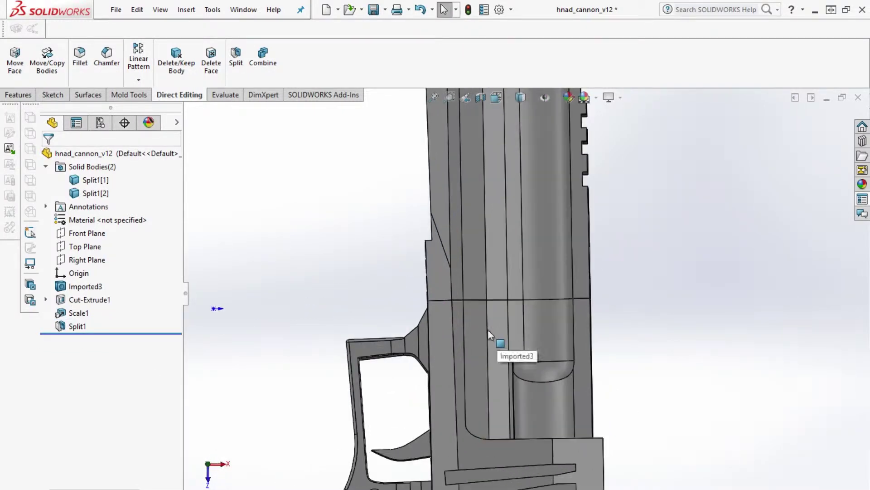
{"action": "left_click", "coordinate": [497, 322]}
{"action": "left_click", "coordinate": [568, 268]}
{"action": "key", "text": "ctrl+7"}
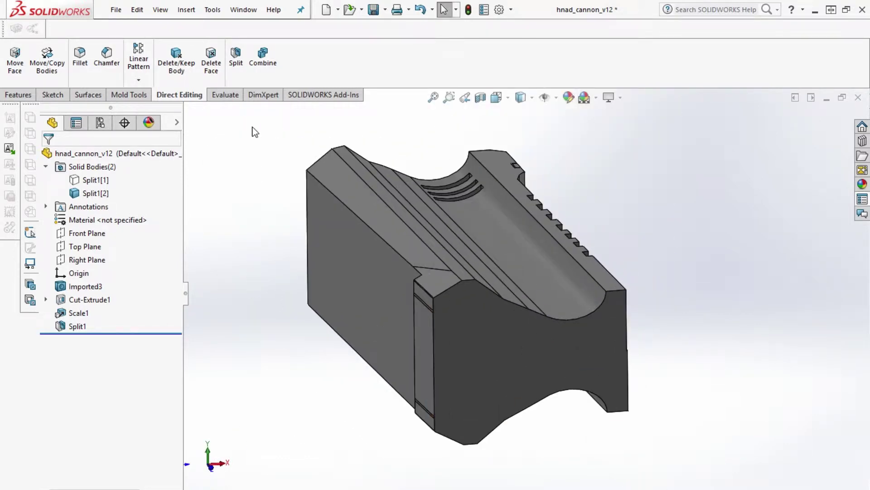
Try to shell the front barrel body with its flat cut face as the face to remove
{"action": "left_click", "coordinate": [11, 95]}
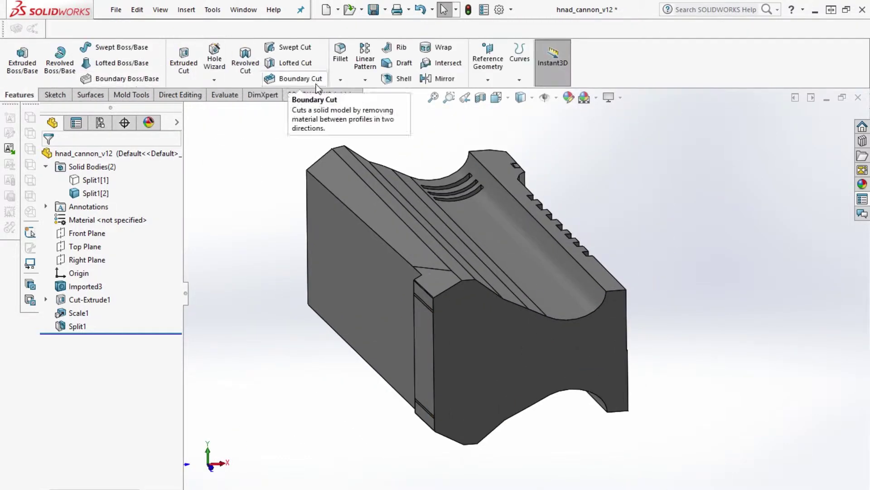
{"action": "left_click", "coordinate": [394, 80]}
{"action": "left_click", "coordinate": [482, 335]}
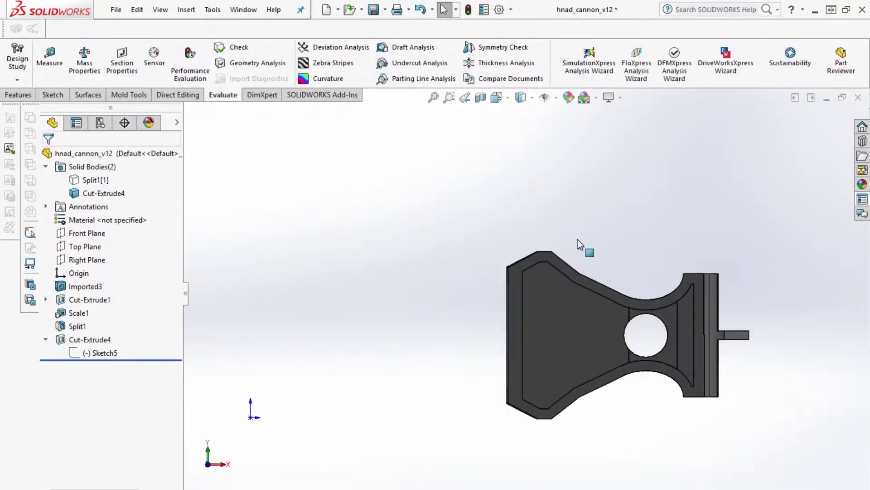
Show the rear grip body and hide the front barrel body, exposing the grip body's flat cut face
{"action": "scroll", "coordinate": [556, 327], "scroll_direction": "down", "scroll_amount": 2}
{"action": "middle_click_drag", "start_coordinate": [557, 328], "coordinate": [580, 364]}
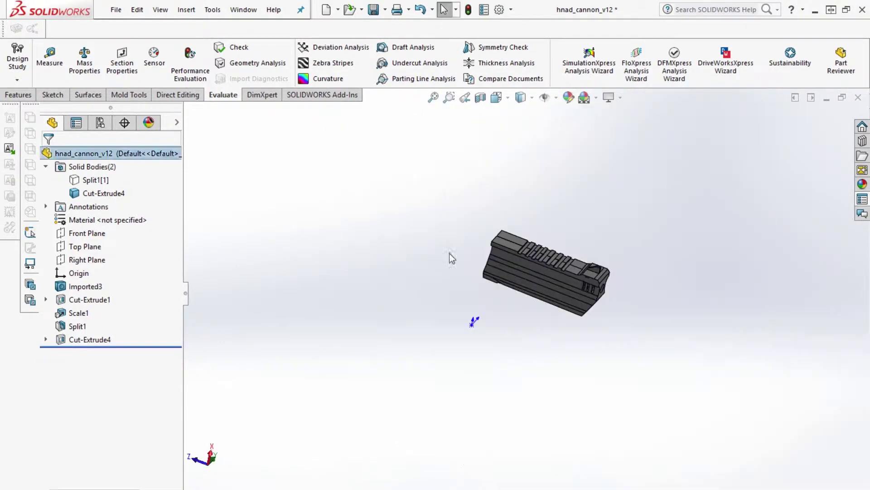
{"action": "key", "text": "shift+Tab"}
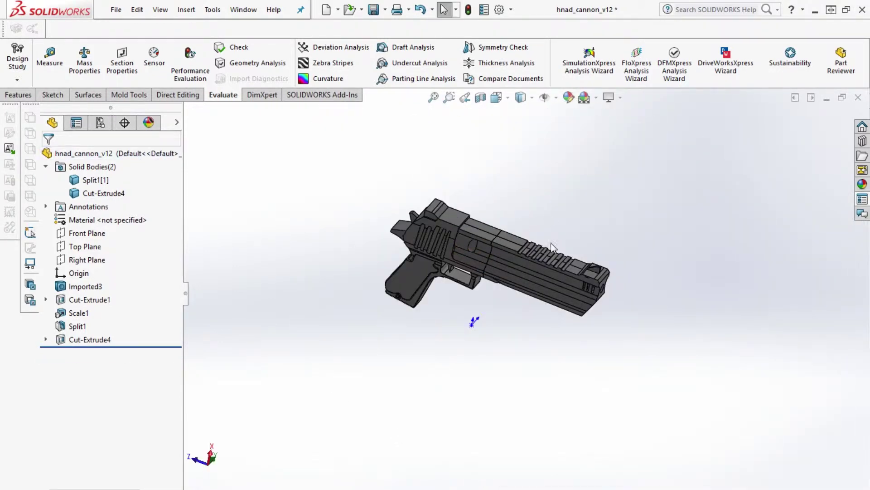
{"action": "scroll", "coordinate": [551, 249], "scroll_direction": "down", "scroll_amount": 4}
{"action": "scroll", "coordinate": [496, 262], "scroll_direction": "down", "scroll_amount": 2}
{"action": "left_click", "coordinate": [480, 215]}
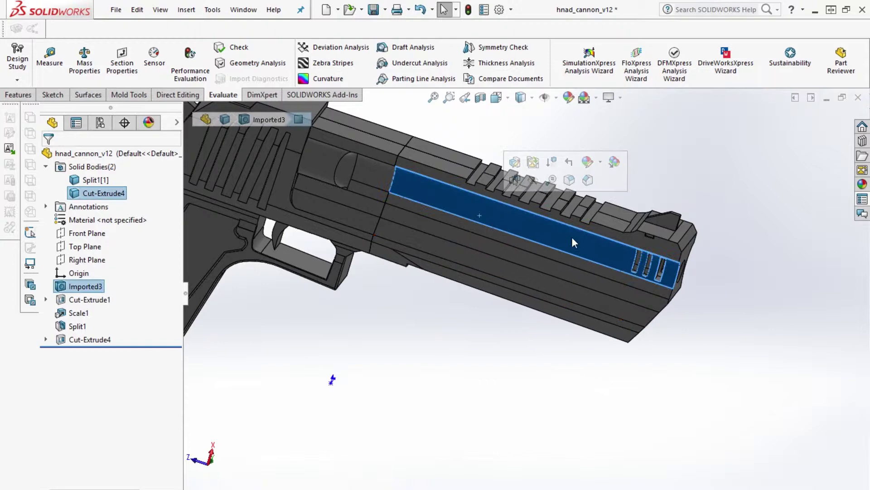
{"action": "key", "text": "Tab"}
{"action": "scroll", "coordinate": [445, 235], "scroll_direction": "down", "scroll_amount": 3}
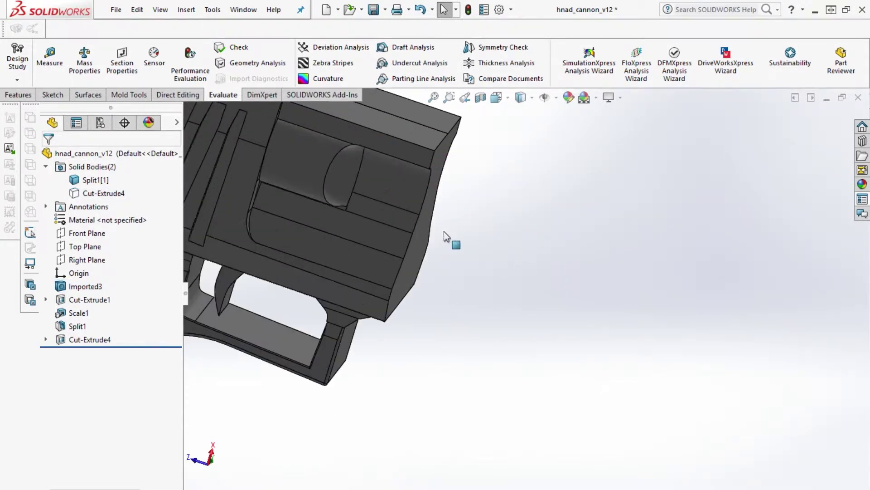
{"action": "middle_click_drag", "start_coordinate": [445, 235], "coordinate": [421, 257]}
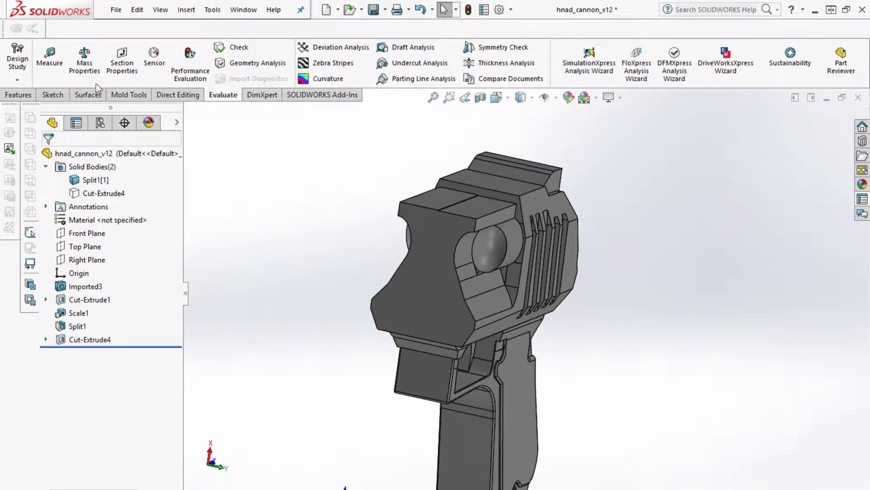
Try to shell the grip body with a 0.1 in wall, removing its flat cut face
{"action": "left_click", "coordinate": [19, 94]}
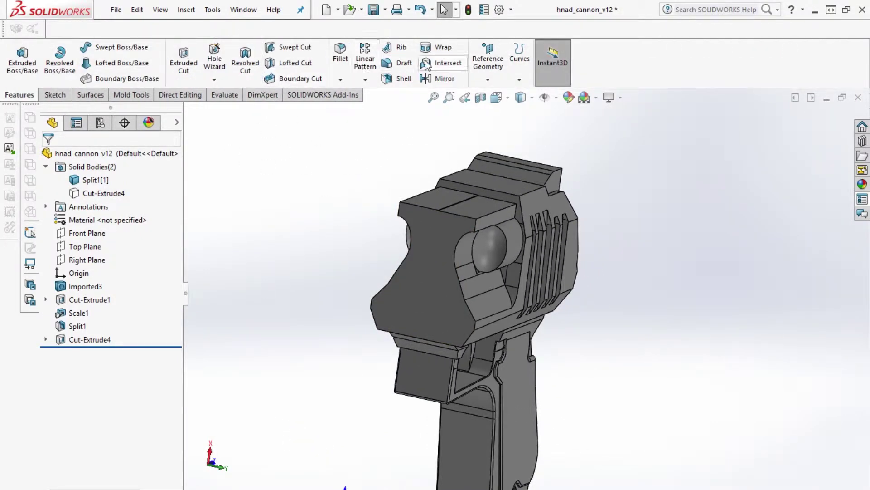
{"action": "left_click", "coordinate": [398, 78]}
{"action": "left_click", "coordinate": [435, 263]}
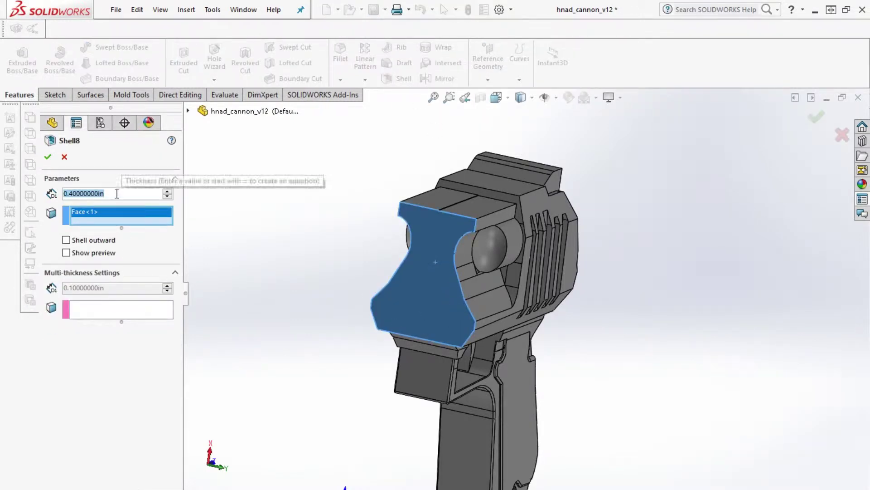
{"action": "type", "text": ".1"}
{"action": "key", "text": "Return"}
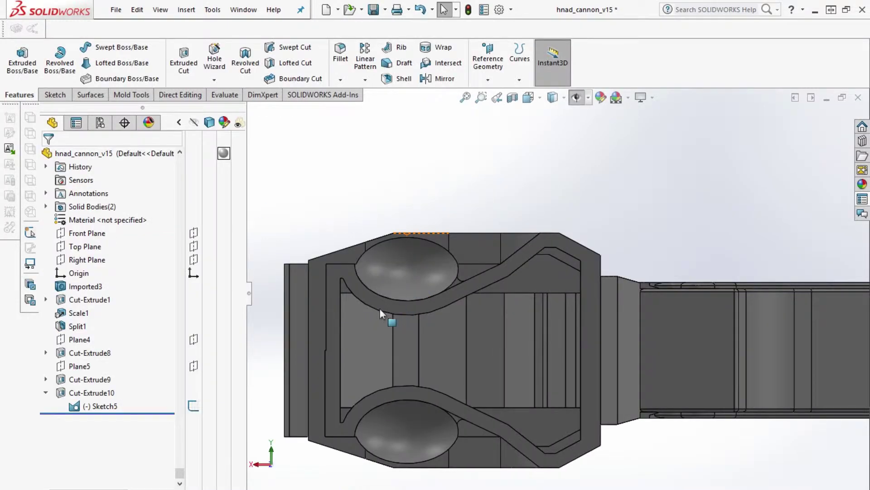
Sketch on the grip body's hollow cut rim and offset the rim's outer outline 1.5 mm inward
{"action": "left_click", "coordinate": [374, 298]}
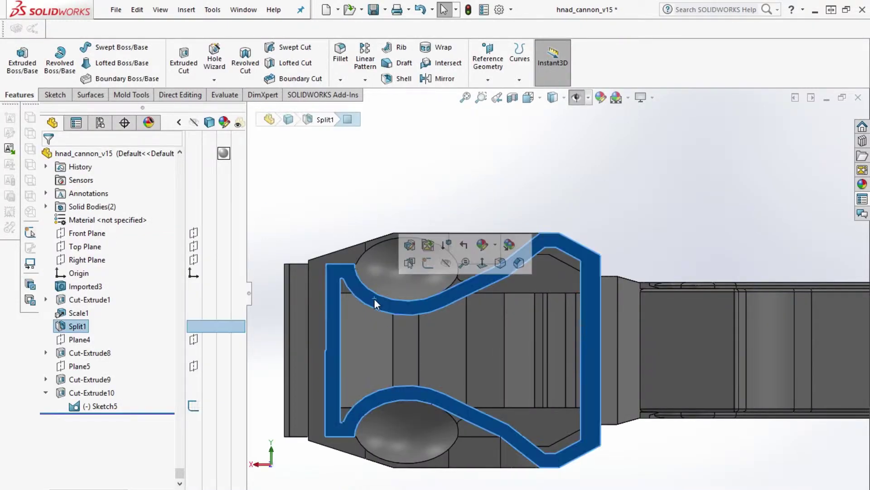
{"action": "left_click", "coordinate": [428, 264]}
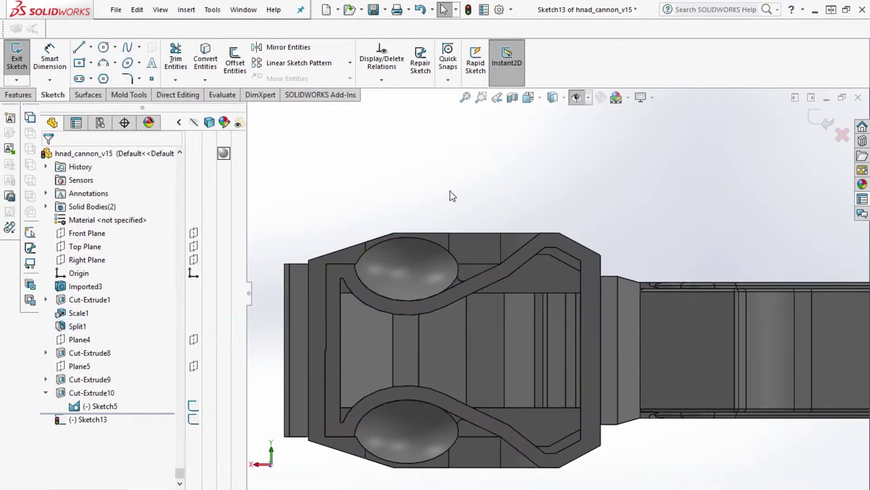
{"action": "left_click", "coordinate": [235, 59]}
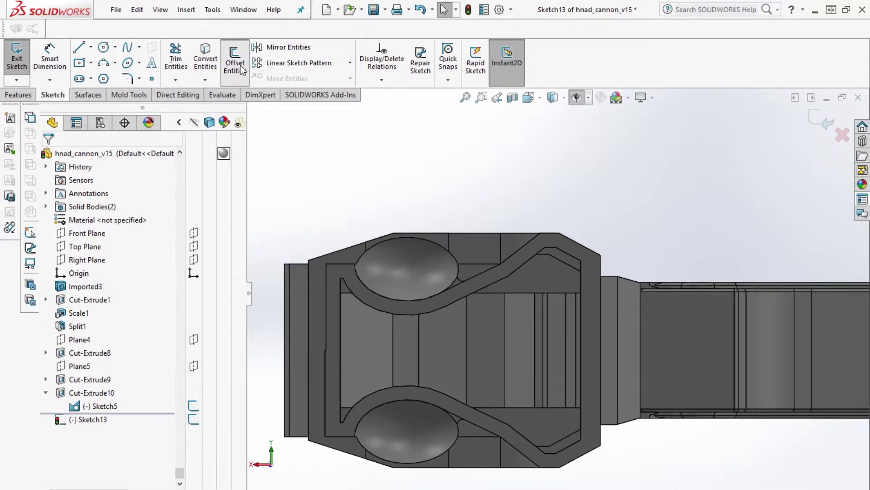
{"action": "left_click", "coordinate": [488, 274]}
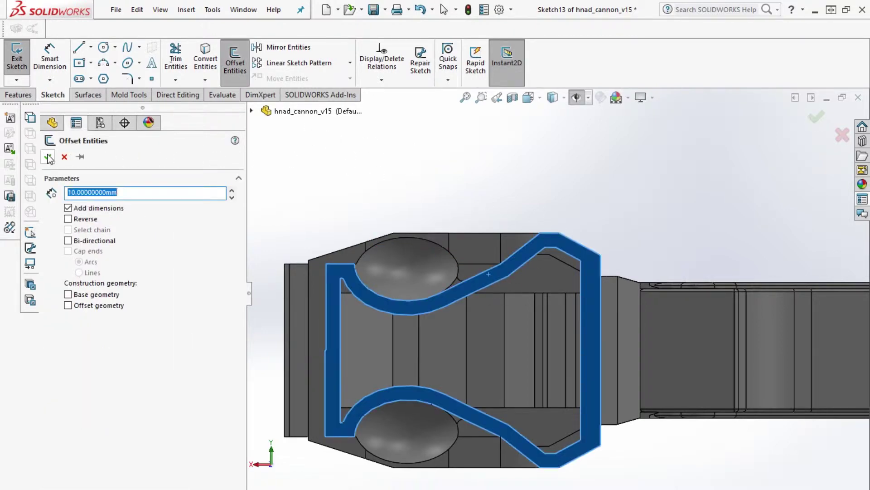
{"action": "left_click_drag", "start_coordinate": [126, 190], "coordinate": [65, 192]}
{"action": "type", "text": "1.5"}
{"action": "key", "text": "Return"}
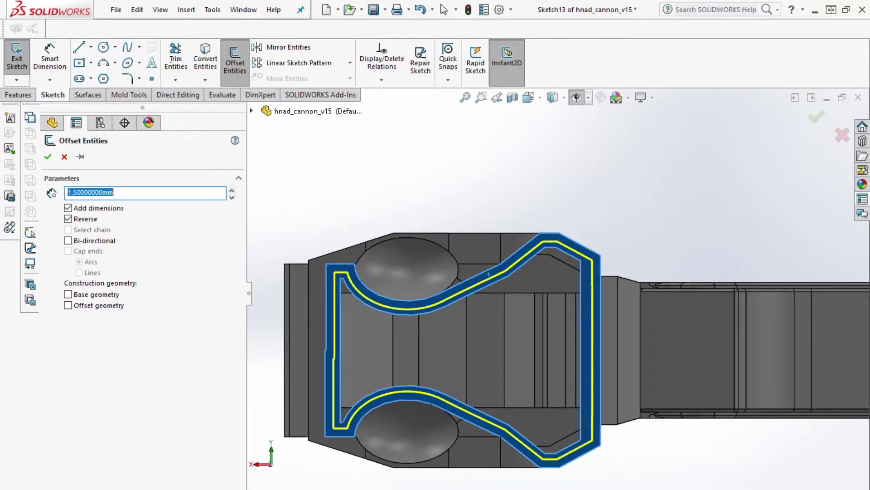
{"action": "left_click", "coordinate": [47, 161]}
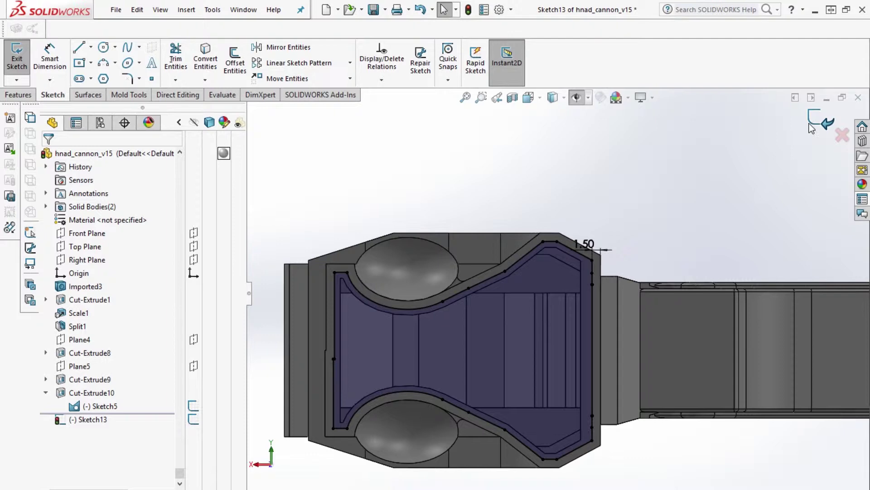
{"action": "left_click", "coordinate": [812, 123]}
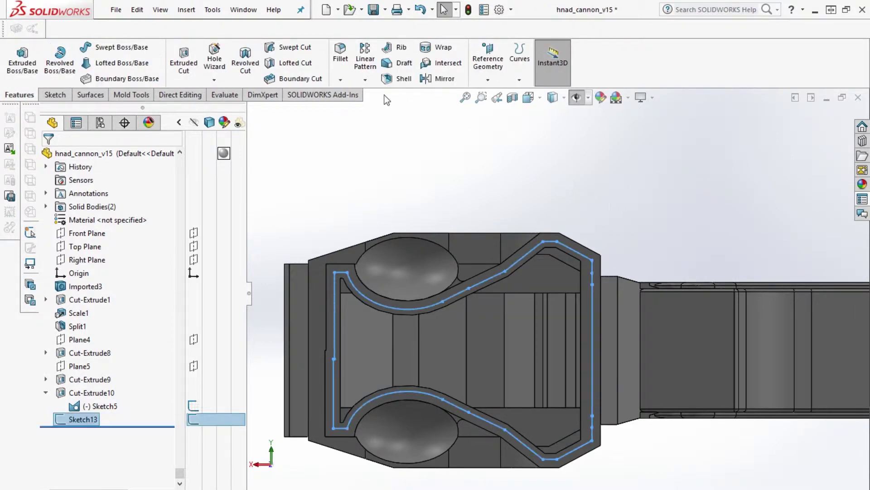
Cut the offset outline 5 mm deep as a two-direction thin feature with thicknesses of 0.1 mm and 10 mm
{"action": "left_click", "coordinate": [183, 61]}
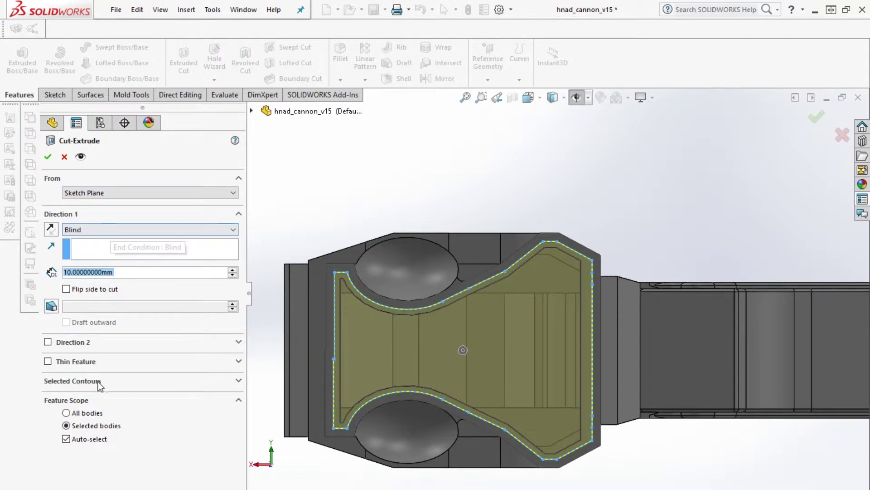
{"action": "left_click", "coordinate": [78, 363]}
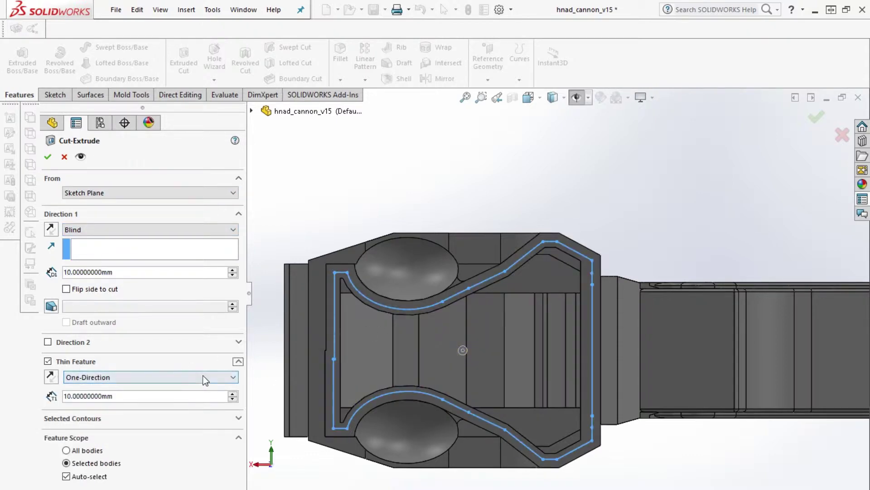
{"action": "left_click", "coordinate": [94, 377]}
{"action": "left_click", "coordinate": [113, 406]}
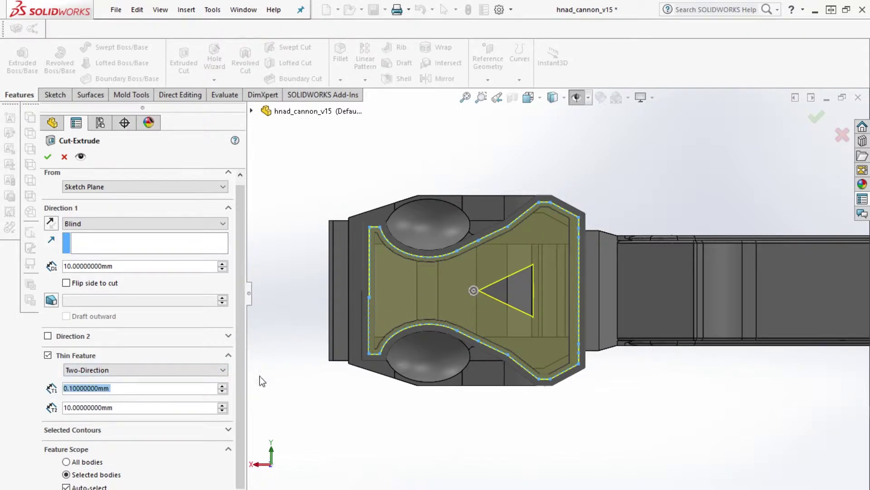
{"action": "left_click", "coordinate": [122, 265]}
{"action": "type", "text": "5"}
{"action": "key", "text": "Return"}
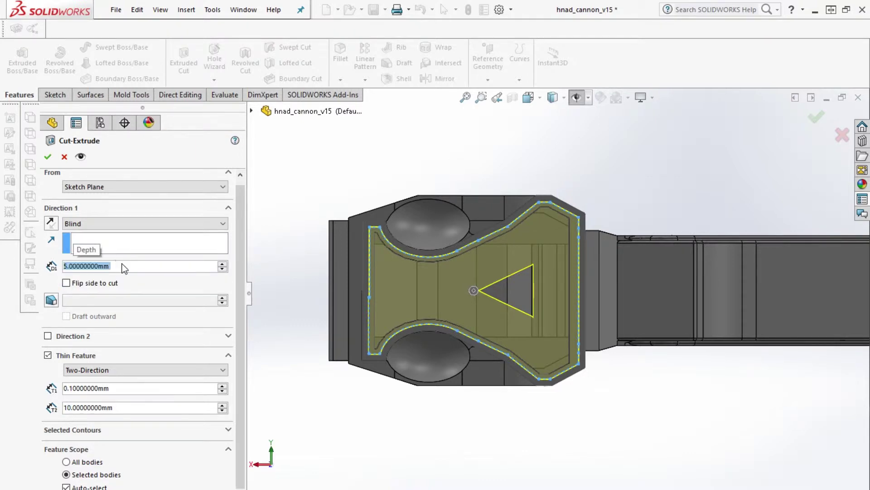
{"action": "left_click", "coordinate": [47, 162]}
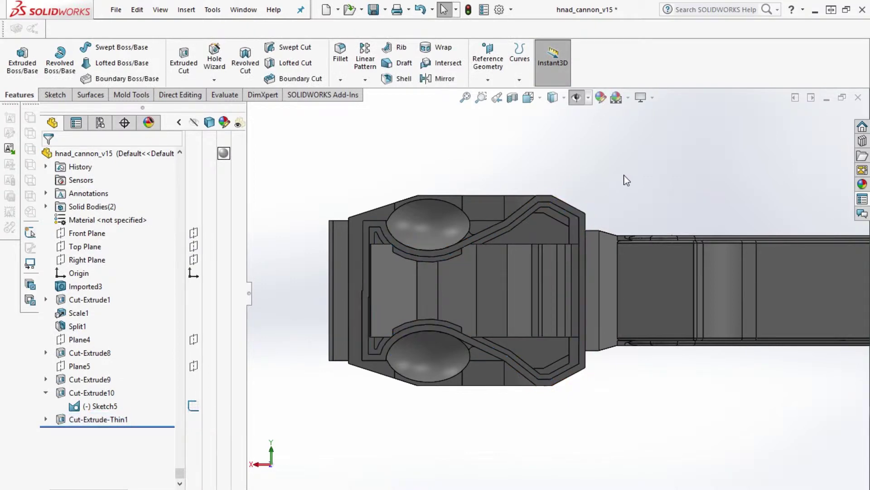
Show the front barrel body, hide the grip body and face the barrel's hollow cut end squarely
{"action": "key", "text": "shift+Tab"}
{"action": "left_click", "coordinate": [627, 268]}
{"action": "key", "text": "Tab"}
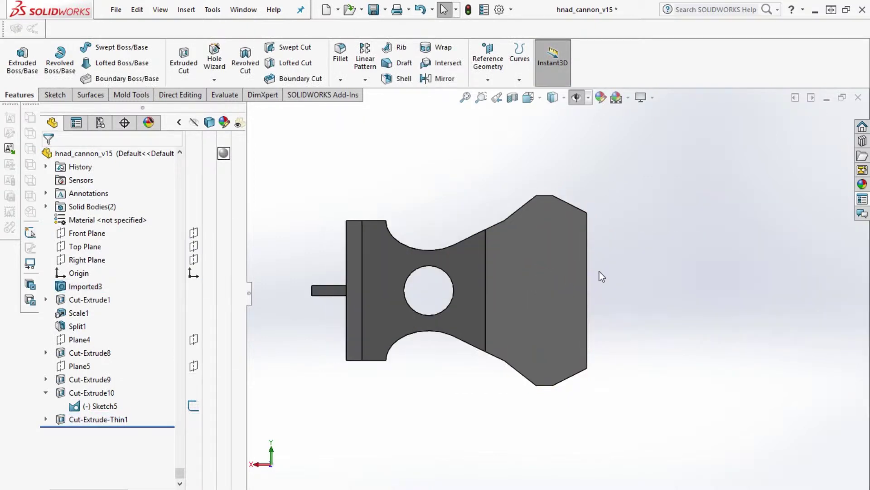
{"action": "middle_click_drag", "start_coordinate": [601, 276], "coordinate": [494, 249]}
{"action": "right_click", "coordinate": [489, 236]}
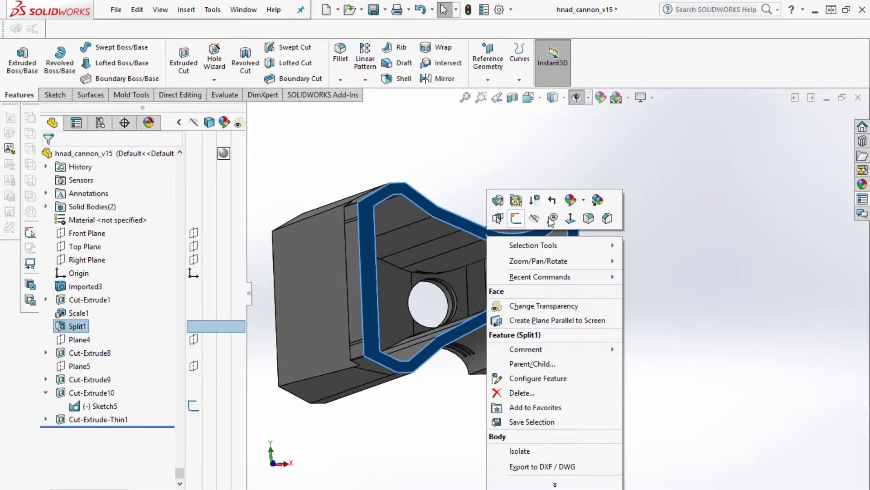
{"action": "left_click", "coordinate": [588, 219]}
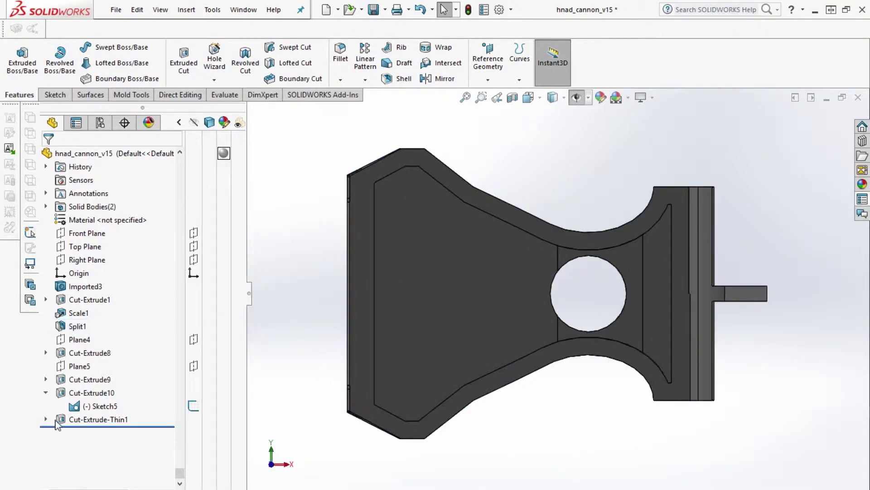
Begin a Boss-Extrude of the 1.5 mm offset outline sketch as a one-direction thin feature, 1 mm thick toward the inside
{"action": "left_click", "coordinate": [46, 419]}
{"action": "left_click", "coordinate": [97, 432]}
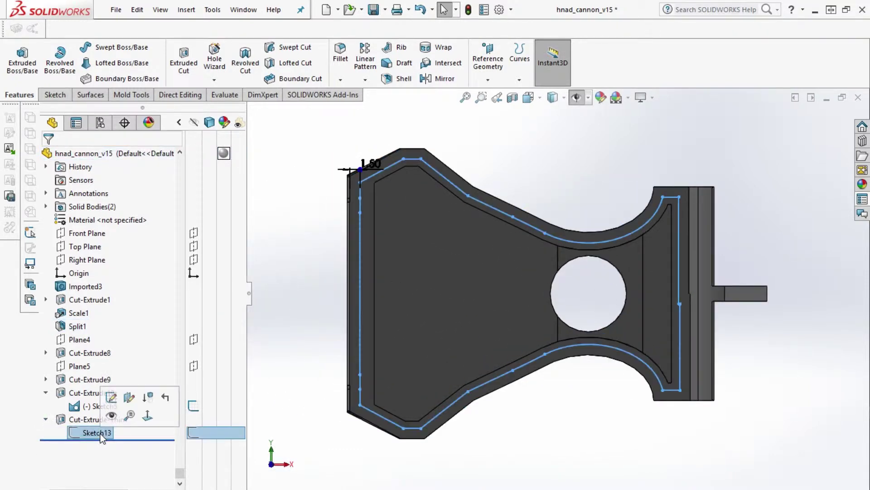
{"action": "left_click", "coordinate": [22, 58]}
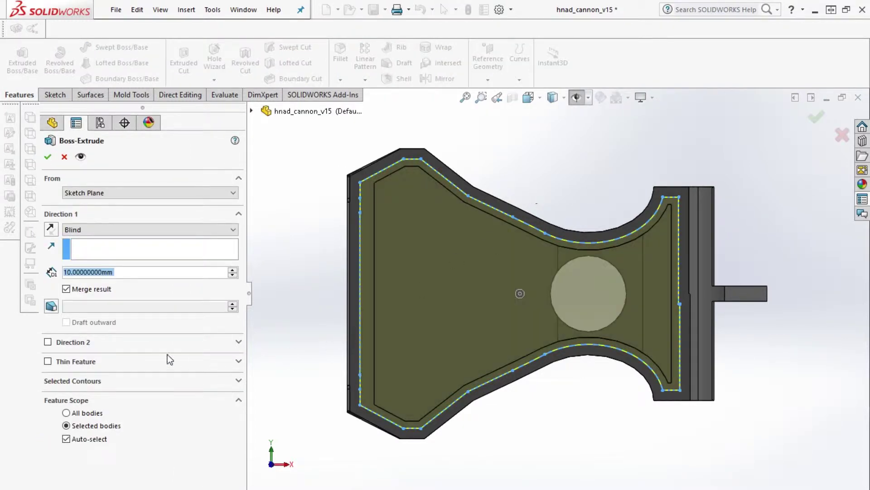
{"action": "left_click", "coordinate": [48, 361]}
{"action": "type", "text": "1"}
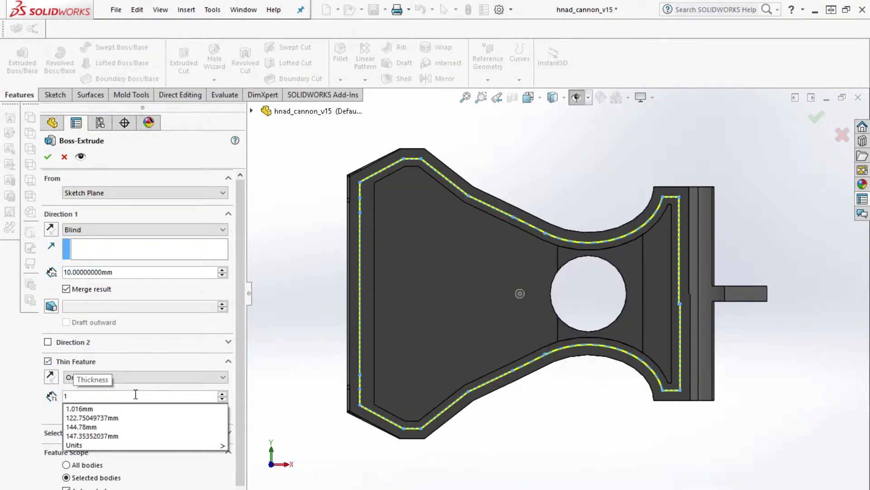
{"action": "key", "text": "Return"}
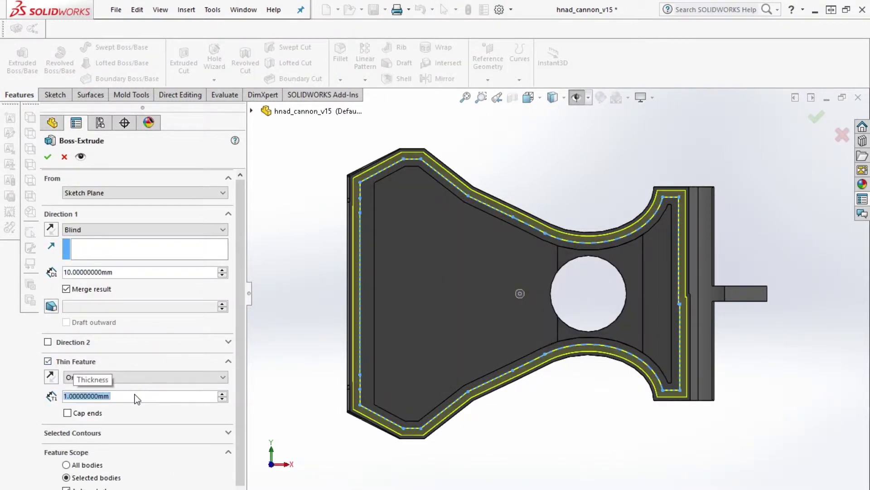
{"action": "left_click", "coordinate": [52, 377]}
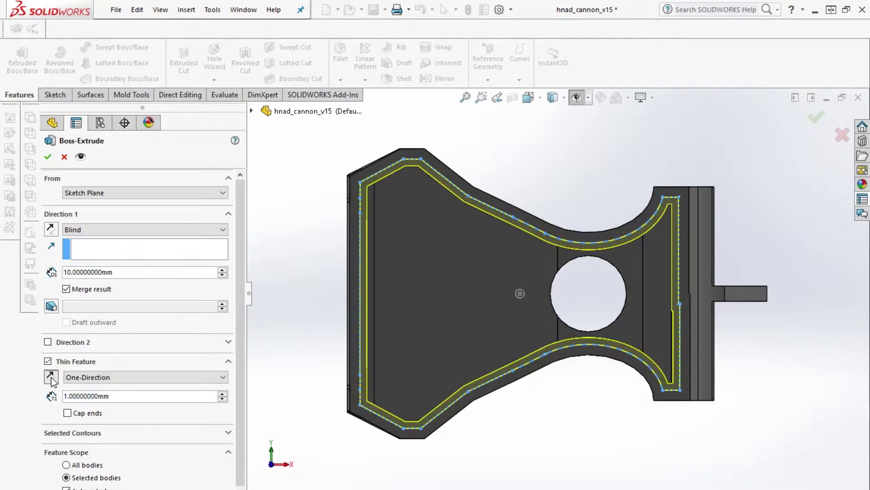
Set the extrusion's first direction to Up To Body, ending on the front barrel body
{"action": "left_click", "coordinate": [97, 229]}
{"action": "left_click", "coordinate": [97, 287]}
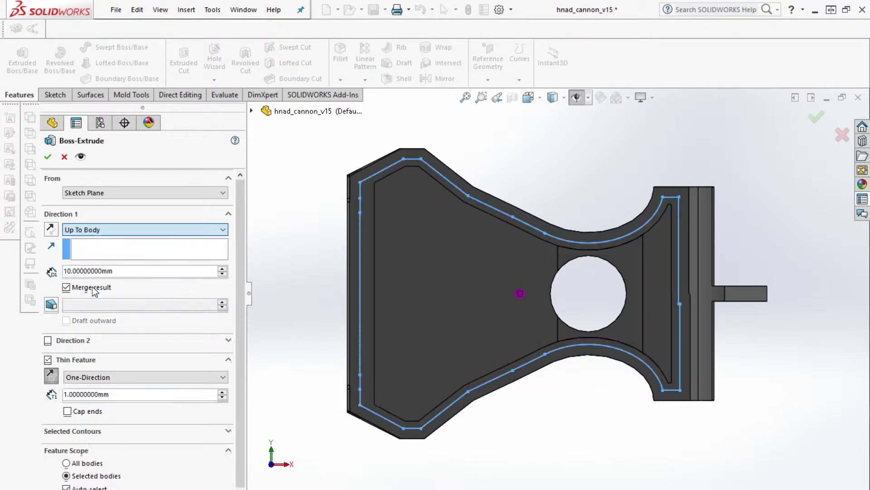
{"action": "key", "text": "z"}
{"action": "middle_click_drag", "start_coordinate": [741, 383], "coordinate": [664, 457]}
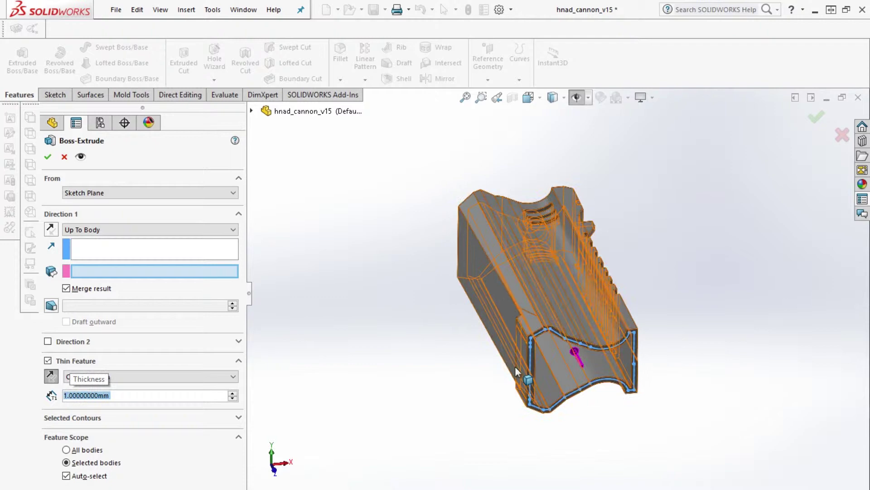
{"action": "left_click", "coordinate": [251, 111]}
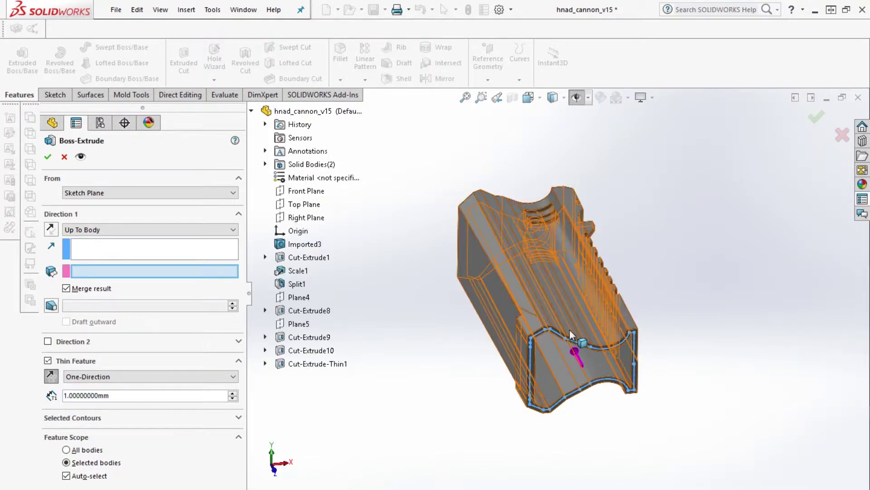
{"action": "left_click", "coordinate": [617, 361]}
{"action": "scroll", "coordinate": [616, 361], "scroll_direction": "down", "scroll_amount": 3}
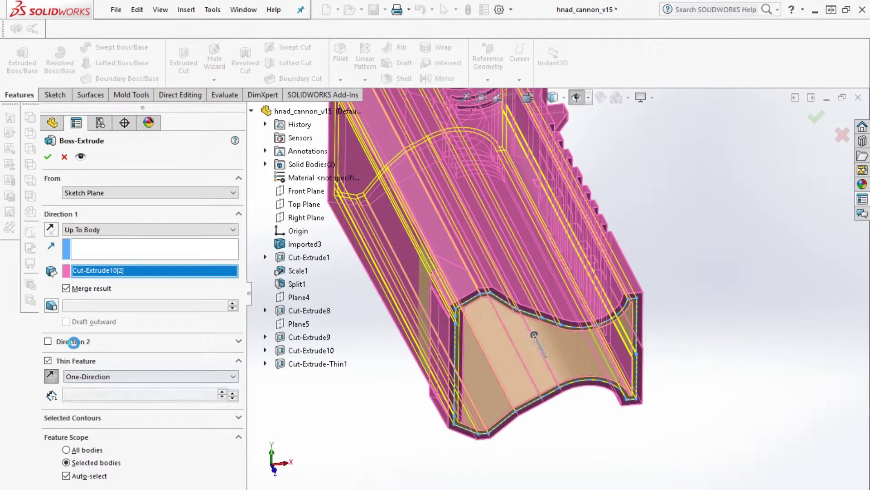
Add a blind second direction of 4.5 mm to the thin extrusion and complete the lip
{"action": "left_click", "coordinate": [73, 343]}
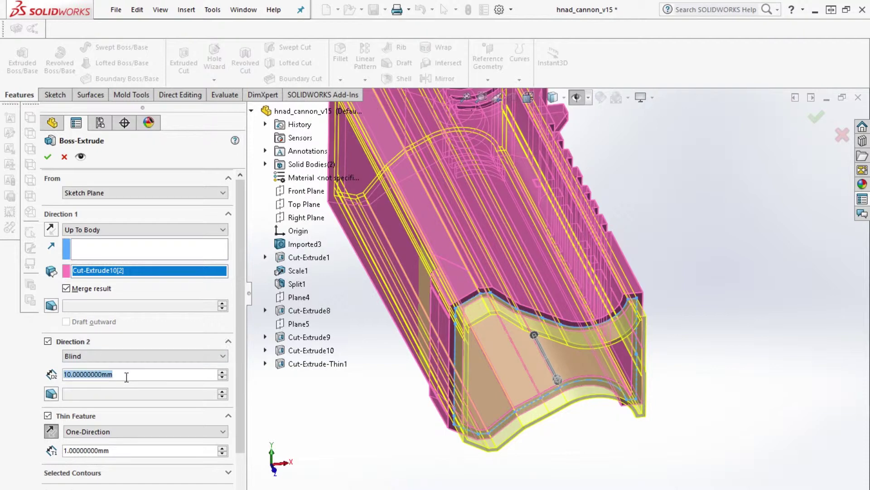
{"action": "type", "text": "4.5"}
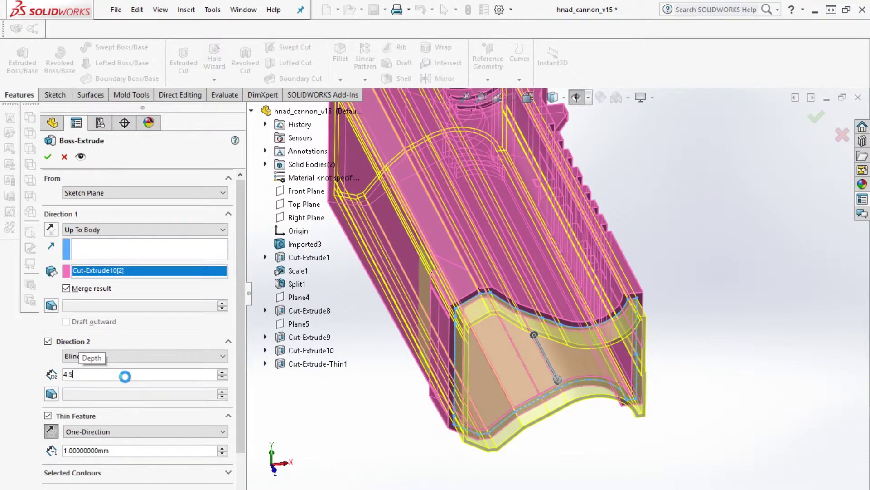
{"action": "left_click", "coordinate": [47, 156]}
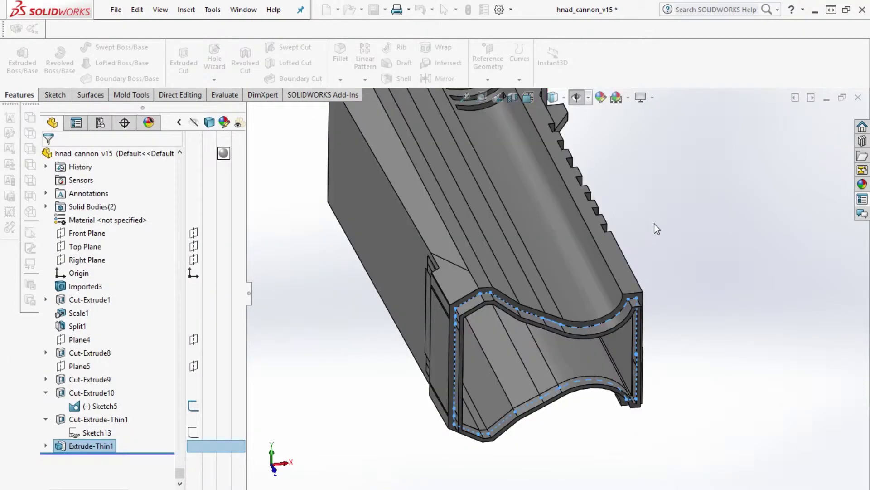
Examine the lip joint between barrel and grip with a section view parallel to the Top Plane, offset 23 mm
{"action": "scroll", "coordinate": [549, 320], "scroll_direction": "down", "scroll_amount": 3}
{"action": "middle_click_drag", "start_coordinate": [544, 320], "coordinate": [657, 369]}
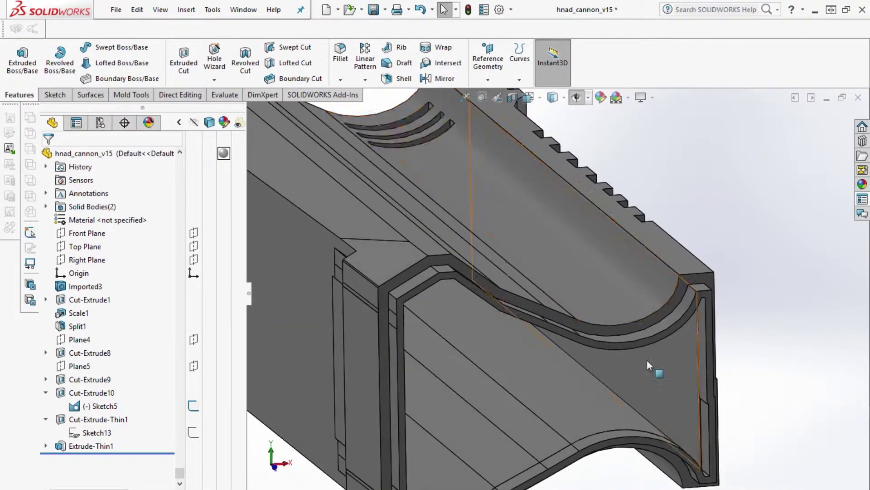
{"action": "scroll", "coordinate": [655, 380], "scroll_direction": "up", "scroll_amount": 5}
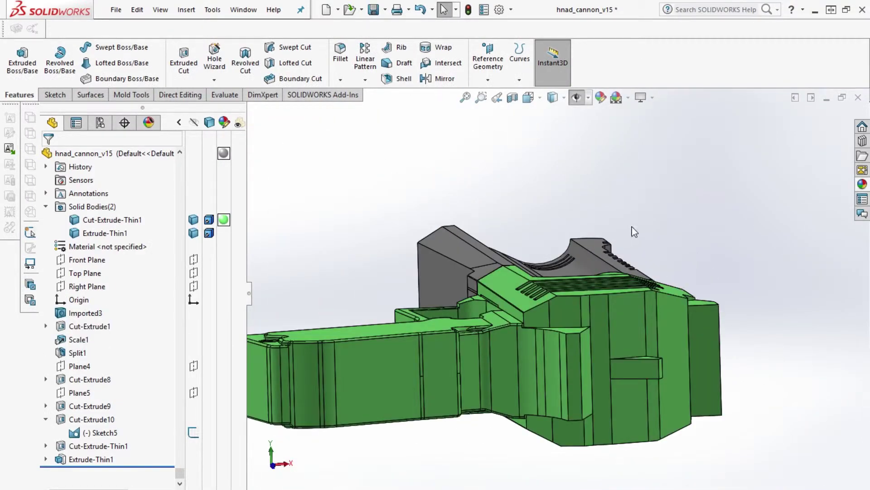
{"action": "middle_click_drag", "start_coordinate": [634, 230], "coordinate": [675, 344]}
{"action": "scroll", "coordinate": [564, 265], "scroll_direction": "up", "scroll_amount": 5}
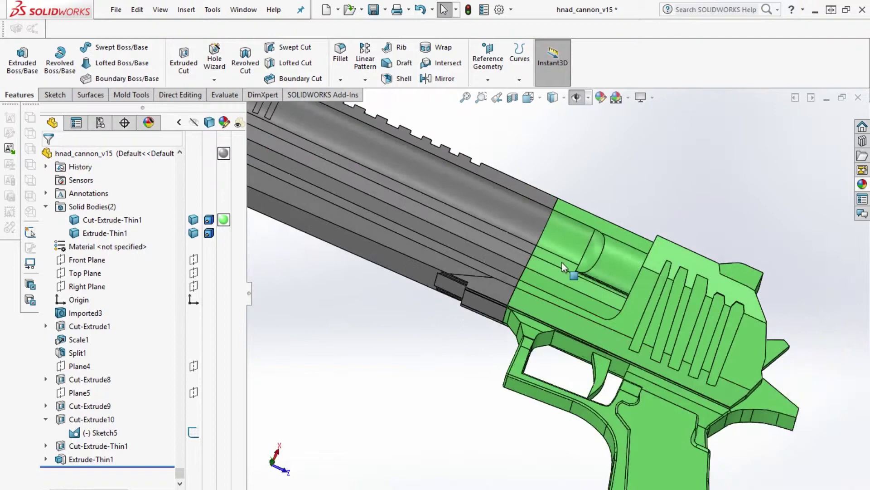
{"action": "scroll", "coordinate": [589, 238], "scroll_direction": "down", "scroll_amount": 5}
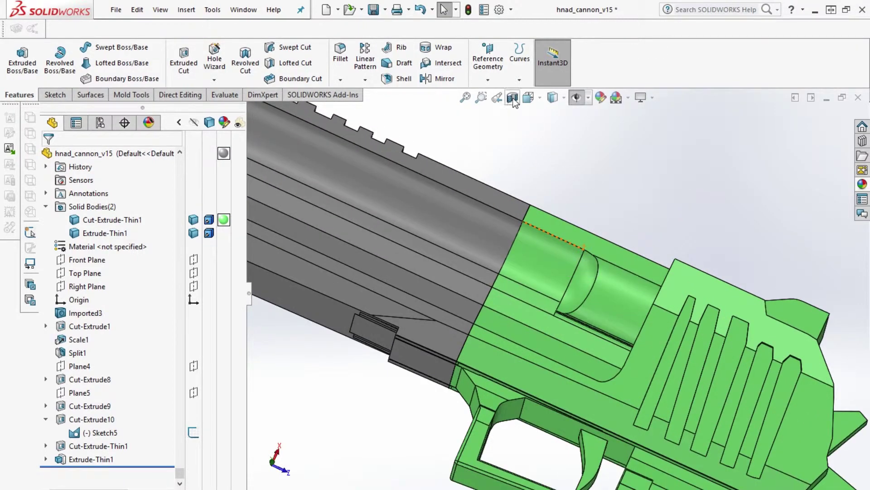
{"action": "left_click", "coordinate": [512, 98]}
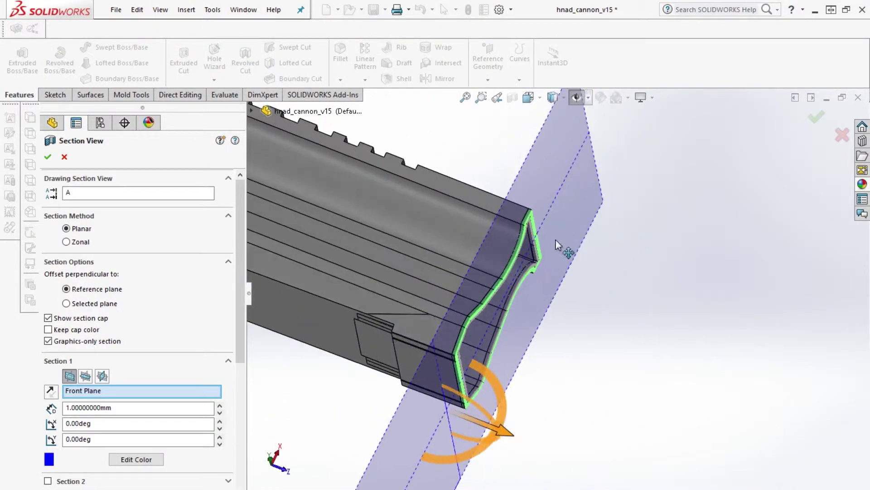
{"action": "left_click", "coordinate": [85, 377]}
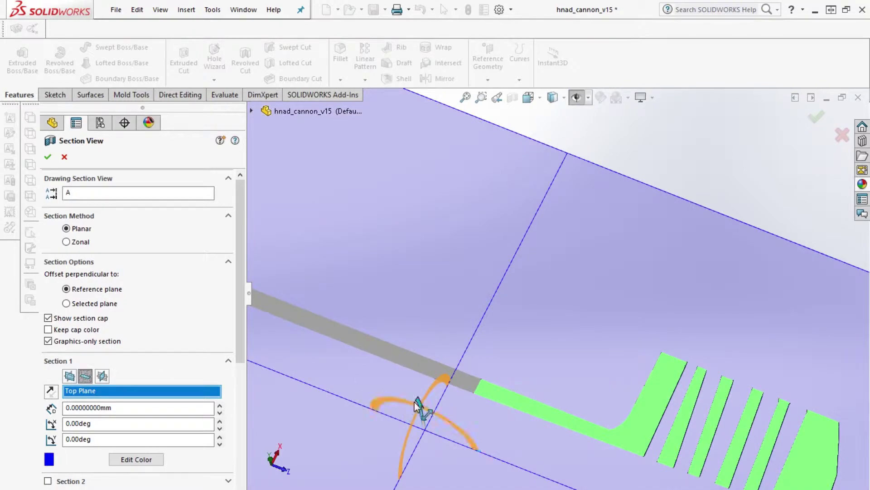
{"action": "left_click_drag", "start_coordinate": [419, 401], "coordinate": [409, 367]}
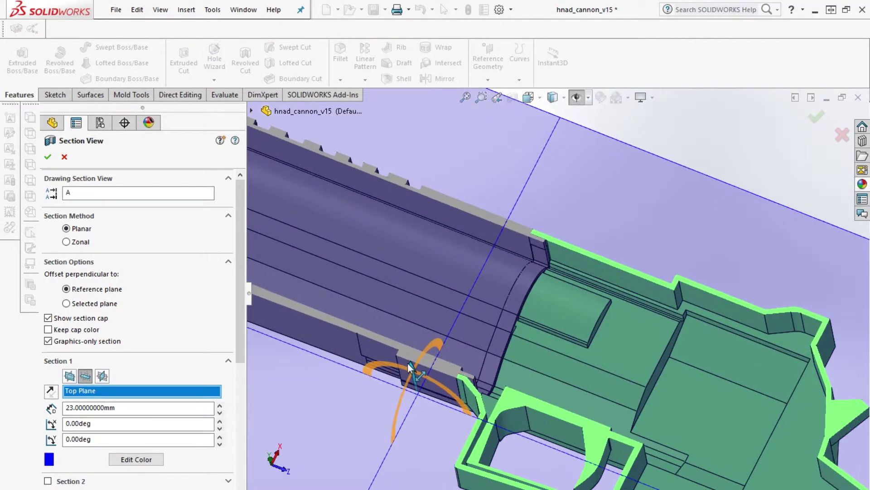
{"action": "middle_click_drag", "start_coordinate": [548, 351], "coordinate": [533, 359]}
{"action": "left_click", "coordinate": [48, 157]}
{"action": "scroll", "coordinate": [553, 295], "scroll_direction": "up", "scroll_amount": 5}
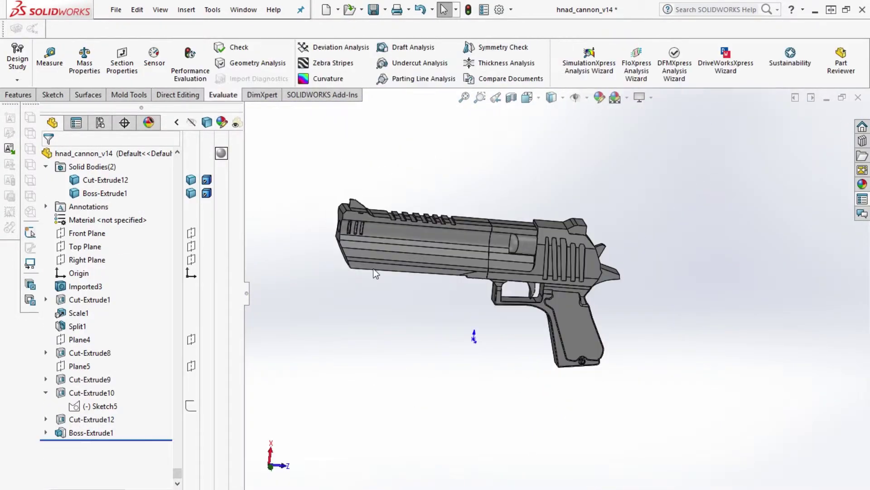
Hide the barrel body and prepare to save the grip body in STL format as hand_cannon_v14_trigger
{"action": "left_click", "coordinate": [105, 193]}
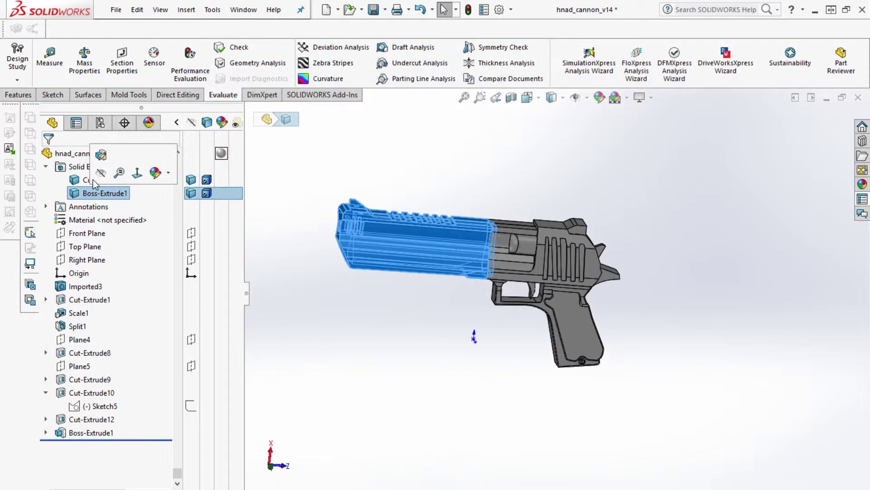
{"action": "left_click", "coordinate": [77, 170]}
{"action": "left_click", "coordinate": [385, 10]}
{"action": "left_click", "coordinate": [396, 39]}
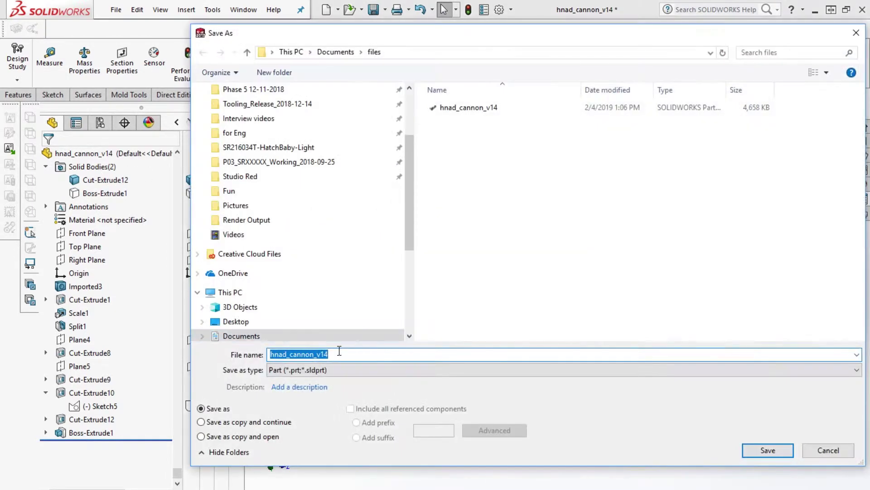
{"action": "left_click", "coordinate": [346, 355]}
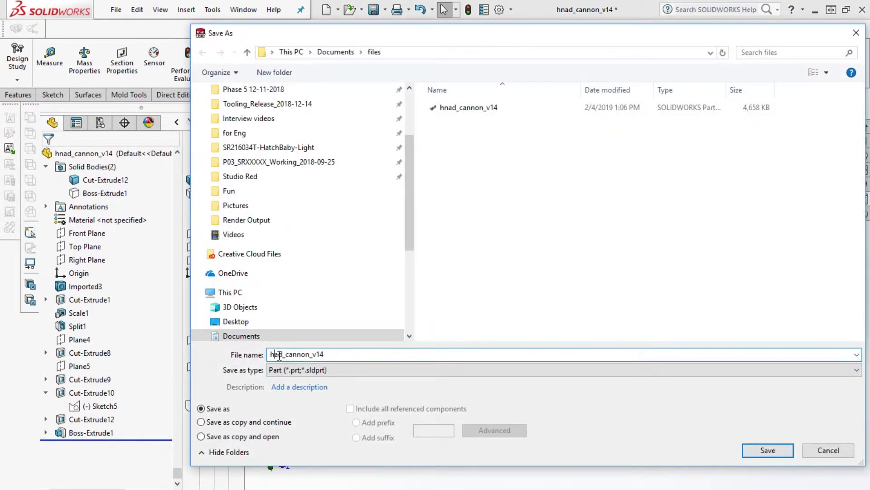
{"action": "type", "text": "n"}
{"action": "left_click", "coordinate": [361, 355]}
{"action": "type", "text": "_"}
{"action": "type", "text": "trigger"}
{"action": "left_click", "coordinate": [562, 370]}
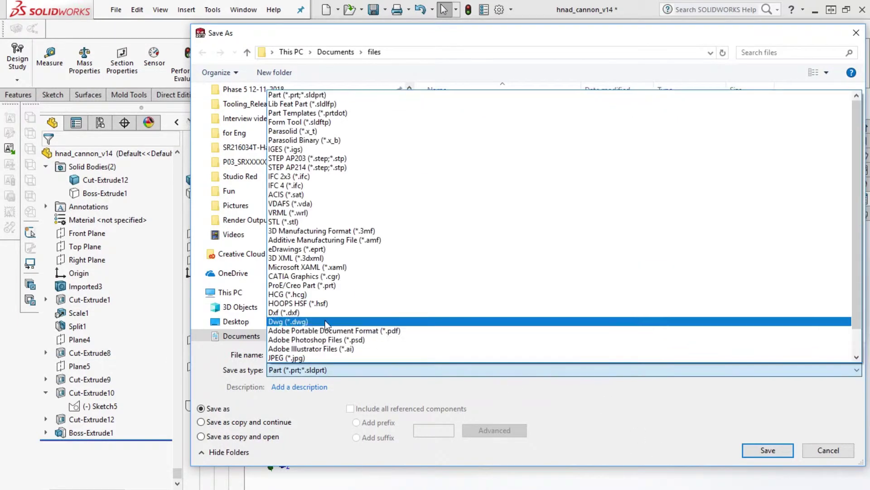
{"action": "left_click", "coordinate": [333, 222]}
Refine the custom STL resolution to a 0.00070328 in deviation and 5.41666667 deg angle tolerance, and export the grip body
{"action": "left_click", "coordinate": [308, 442]}
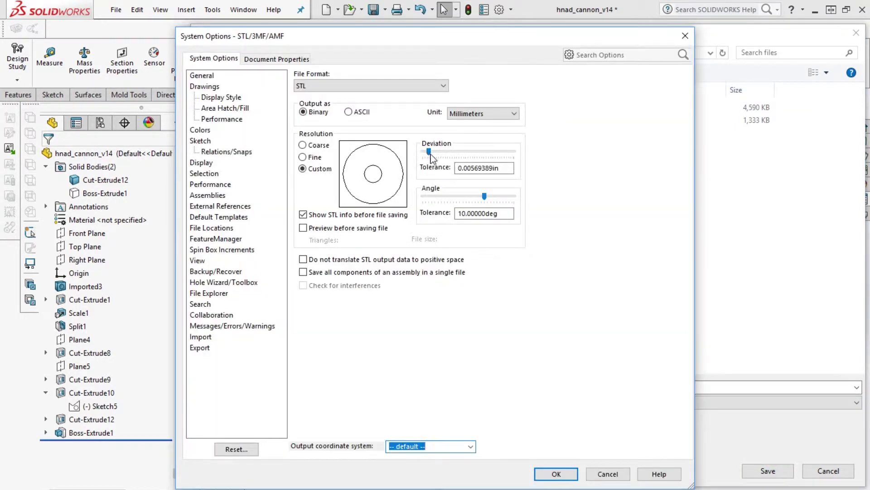
{"action": "left_click_drag", "start_coordinate": [431, 153], "coordinate": [527, 159]}
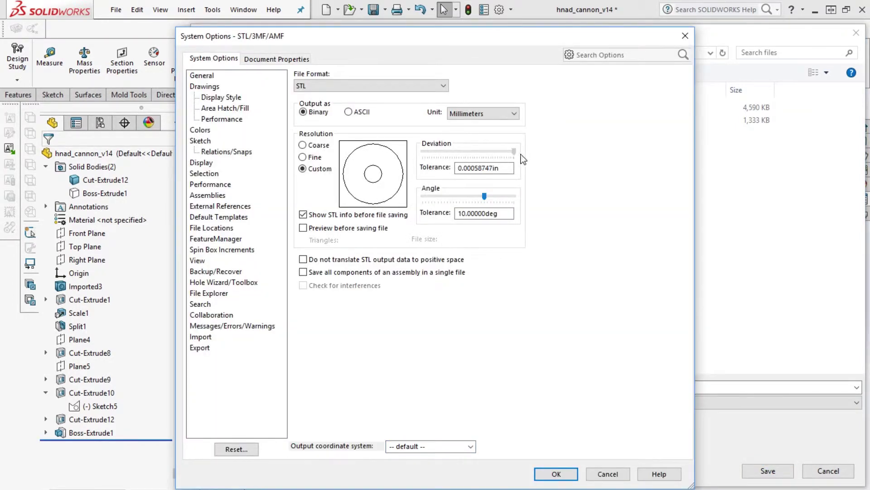
{"action": "left_click_drag", "start_coordinate": [484, 196], "coordinate": [509, 201]}
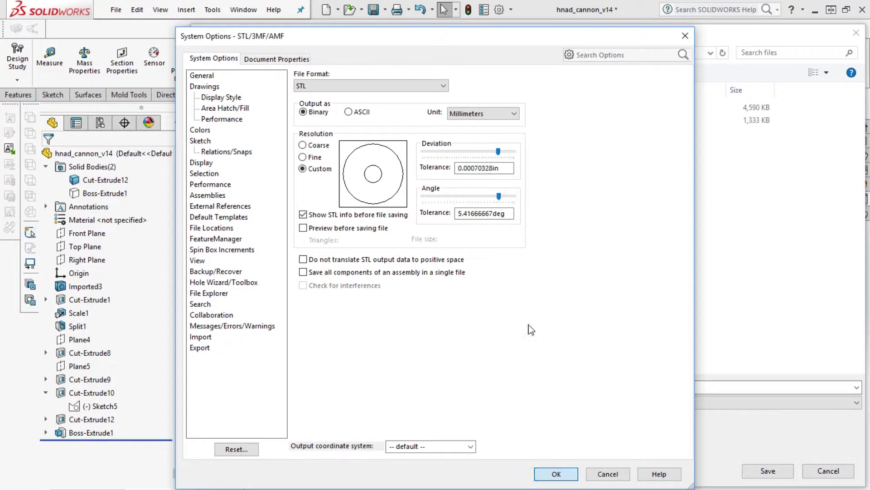
{"action": "key", "text": "Return"}
{"action": "left_click", "coordinate": [749, 472]}
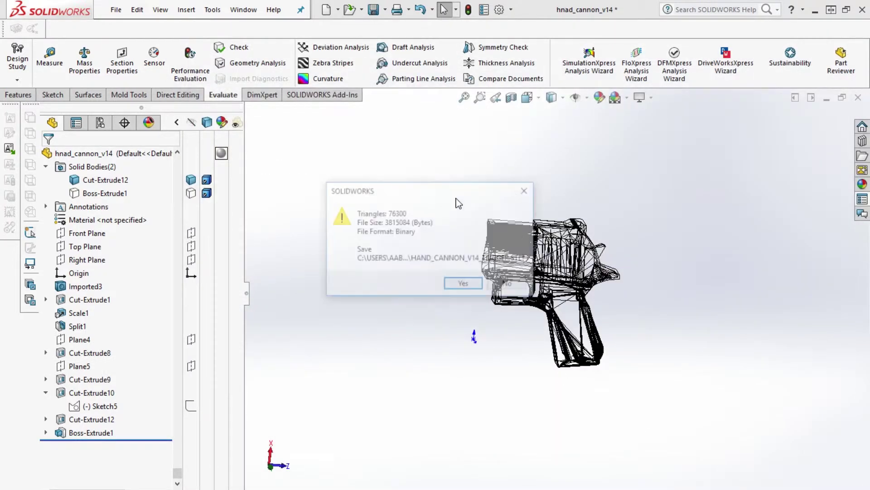
{"action": "left_click", "coordinate": [460, 284]}
Show the barrel body, hide the grip body and start saving the barrel in STL format
{"action": "key", "text": "shift+Tab"}
{"action": "scroll", "coordinate": [506, 240], "scroll_direction": "down", "scroll_amount": 3}
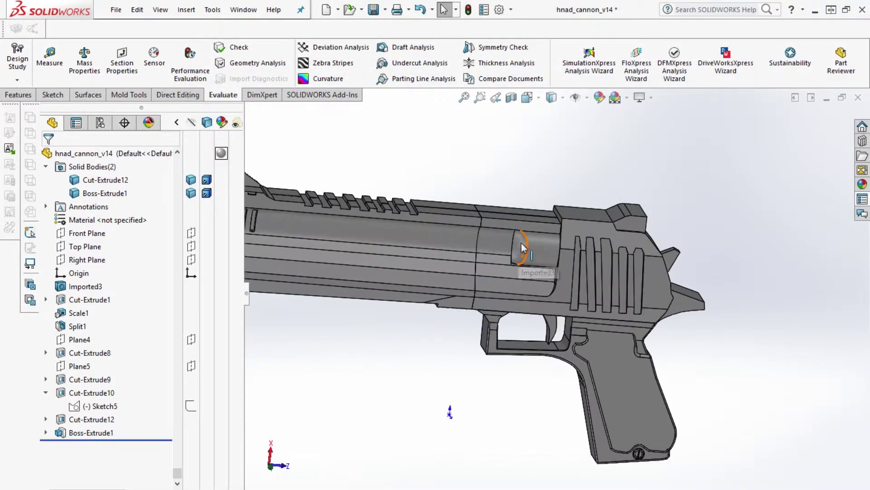
{"action": "key", "text": "Tab"}
{"action": "left_click", "coordinate": [384, 10]}
{"action": "left_click", "coordinate": [391, 40]}
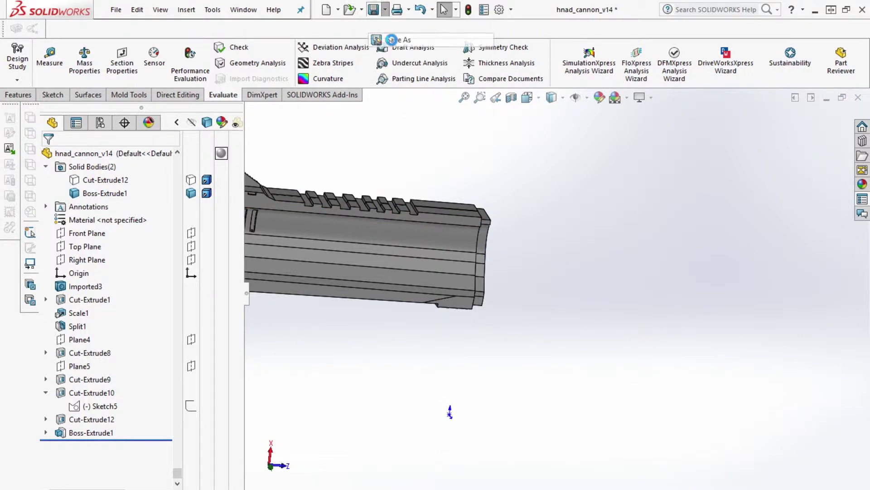
{"action": "left_click", "coordinate": [367, 369]}
{"action": "left_click", "coordinate": [337, 221]}
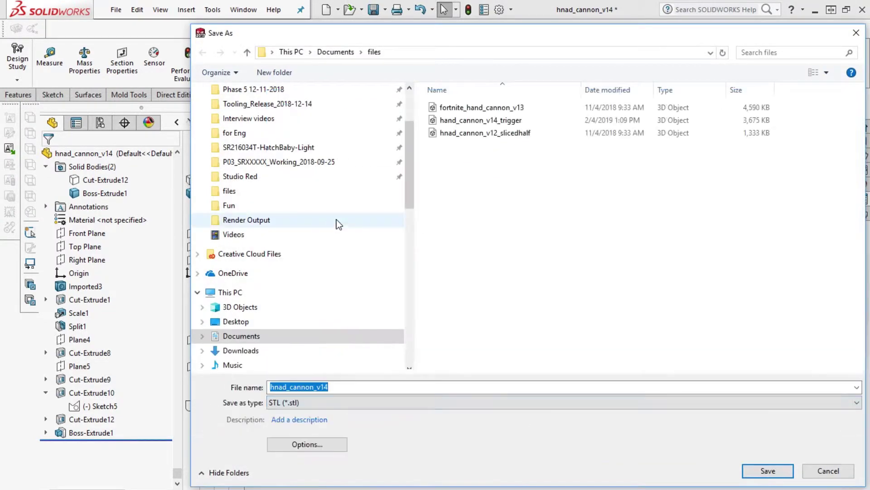
Accept the existing STL resolution options and export the barrel as hnad_cannon_v14_barrel
{"action": "left_click", "coordinate": [308, 445]}
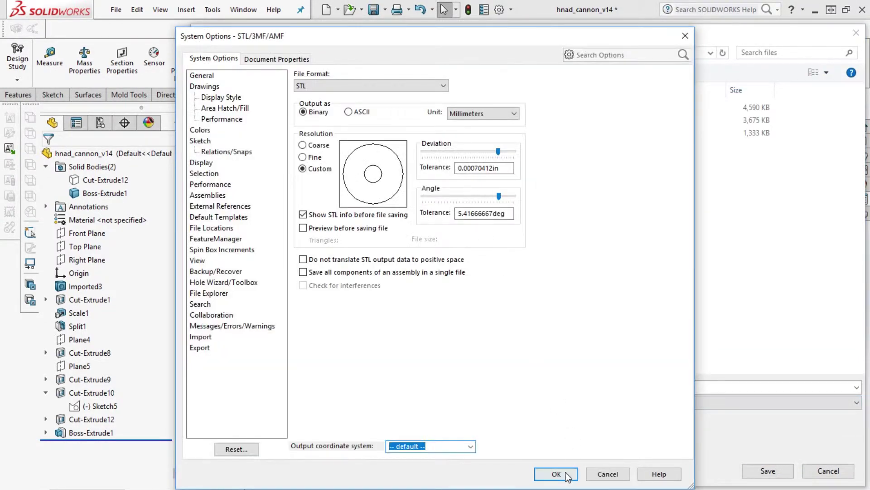
{"action": "left_click", "coordinate": [556, 474]}
{"action": "left_click", "coordinate": [398, 386]}
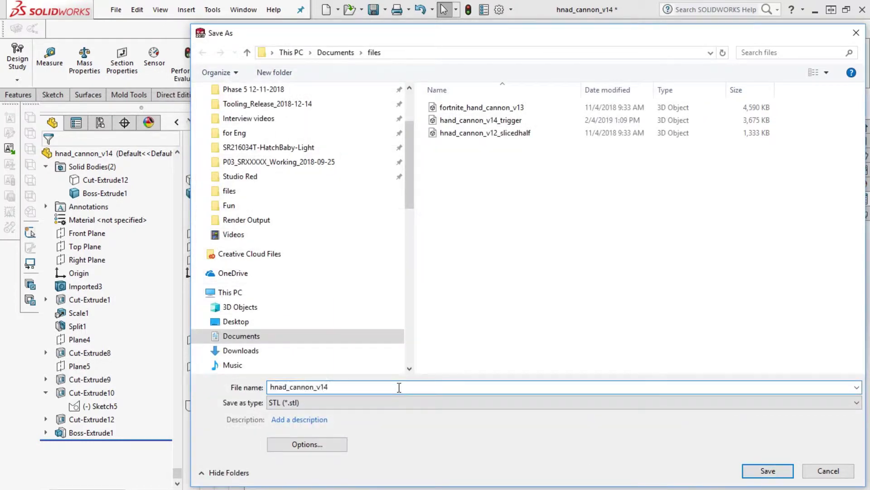
{"action": "type", "text": "_barrel"}
{"action": "key", "text": "Return"}
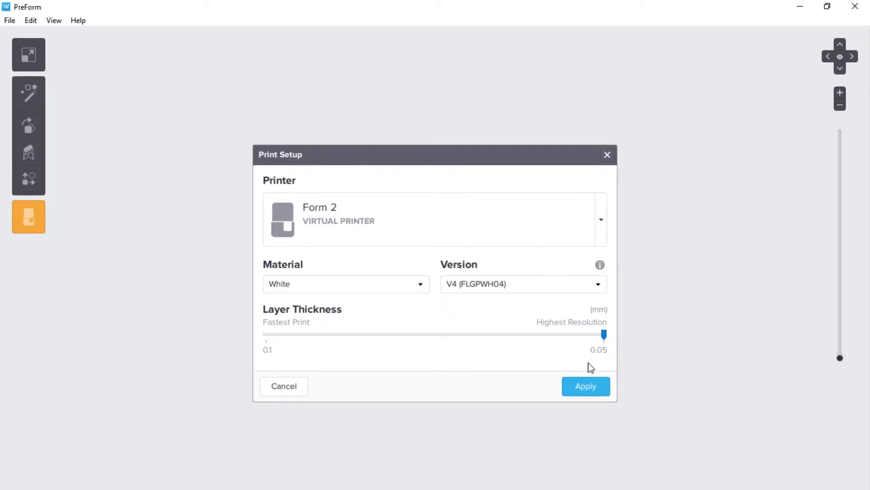
Apply the print setup for the Form 2 virtual printer with White V4 (FLGPWH04) material and 0.05 mm layer thickness
{"action": "left_click", "coordinate": [584, 392]}
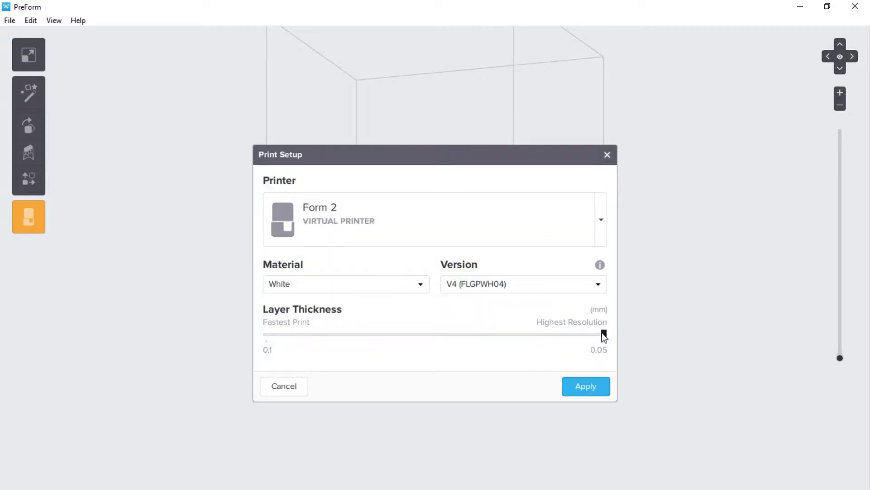
{"action": "left_click", "coordinate": [576, 385]}
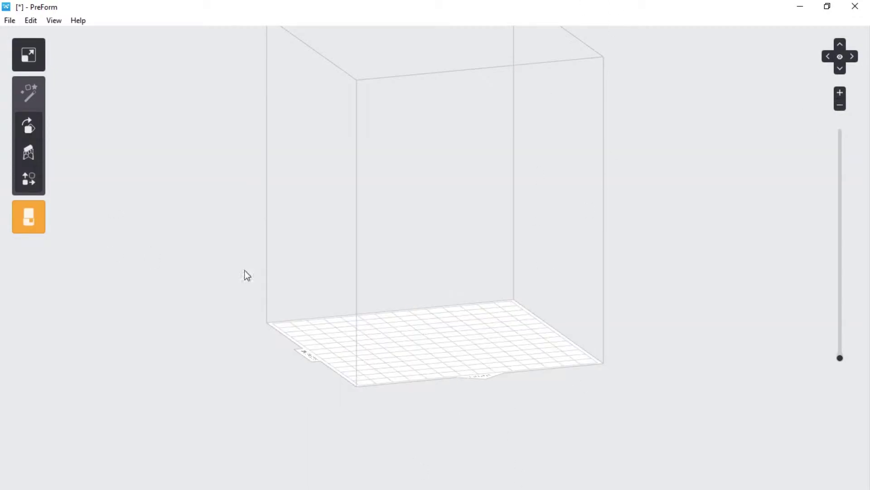
Import hand_cannon_v14_trigger from the Documents files folder and move the model toward one side of the build platform
{"action": "mouse_move", "coordinate": [312, 489]}
{"action": "left_click", "coordinate": [347, 479]}
{"action": "left_click_drag", "start_coordinate": [435, 7], "coordinate": [173, 85]}
{"action": "left_click_drag", "start_coordinate": [551, 143], "coordinate": [272, 144]}
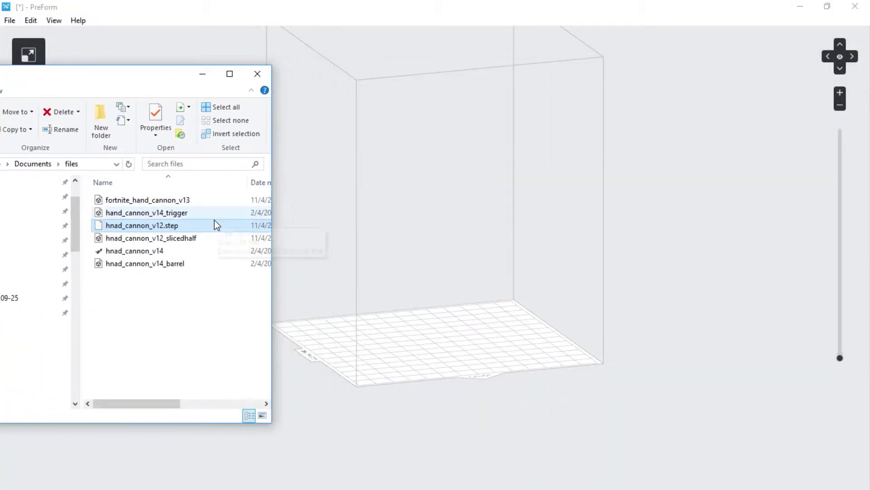
{"action": "left_click_drag", "start_coordinate": [157, 213], "coordinate": [452, 308]}
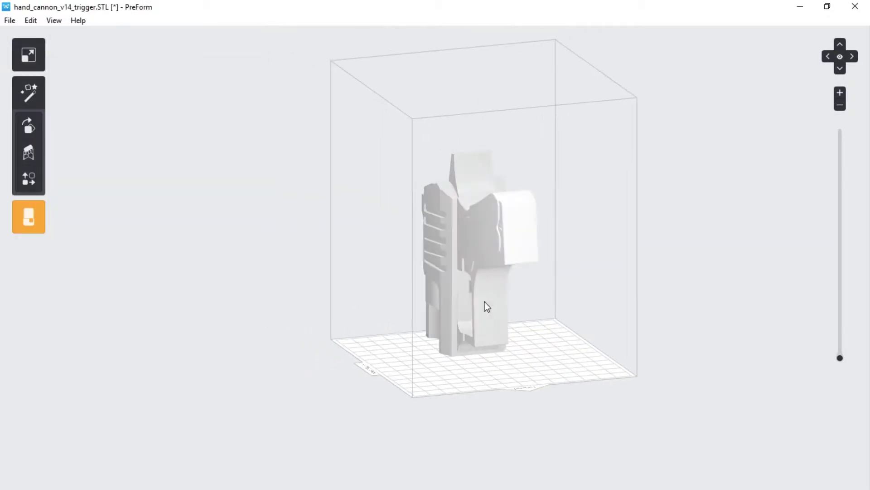
{"action": "left_click", "coordinate": [295, 327]}
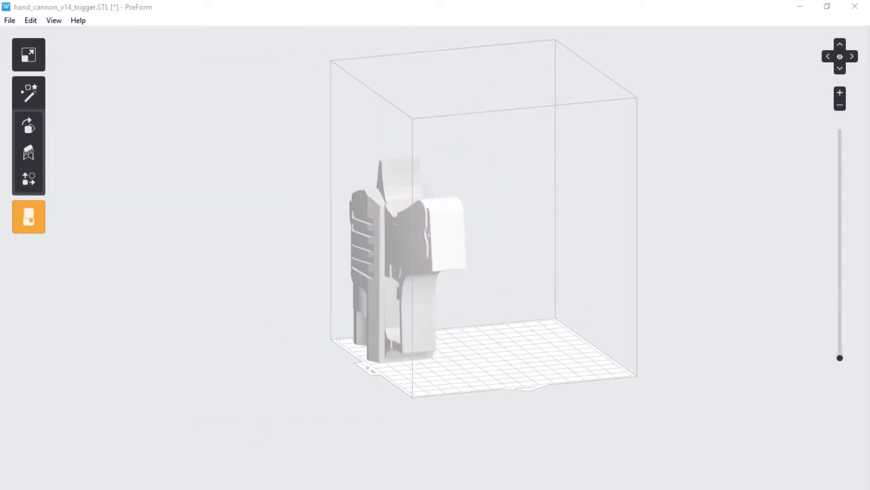
Import hnad_cannon_v14_barrel from the files folder beside the trigger model and repair its damaged mesh automatically
{"action": "key", "text": "alt+Tab"}
{"action": "left_click_drag", "start_coordinate": [164, 265], "coordinate": [547, 343]}
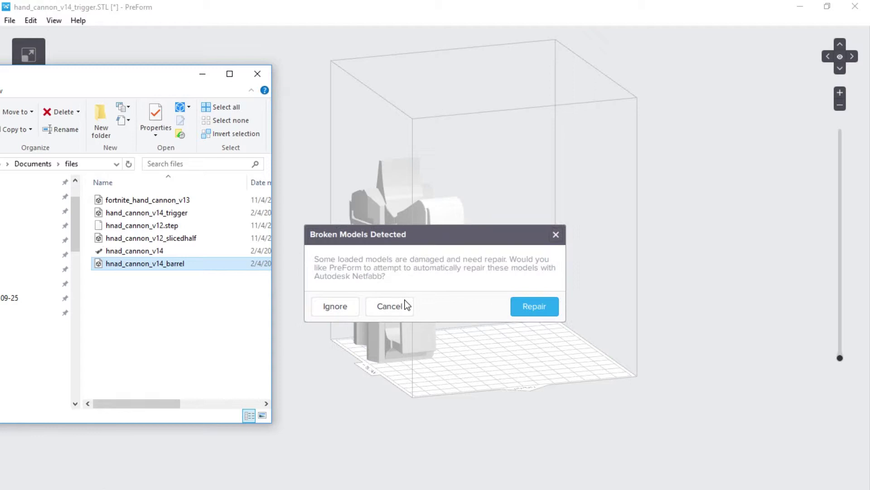
{"action": "left_click", "coordinate": [532, 309]}
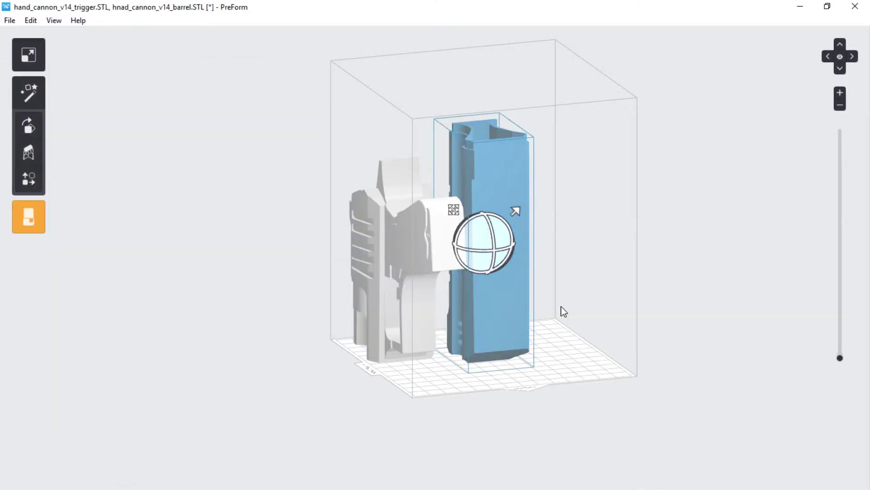
Reposition the barrel and trigger models side by side on the build platform with a gap between them
{"action": "right_click_drag", "start_coordinate": [564, 299], "coordinate": [437, 295]}
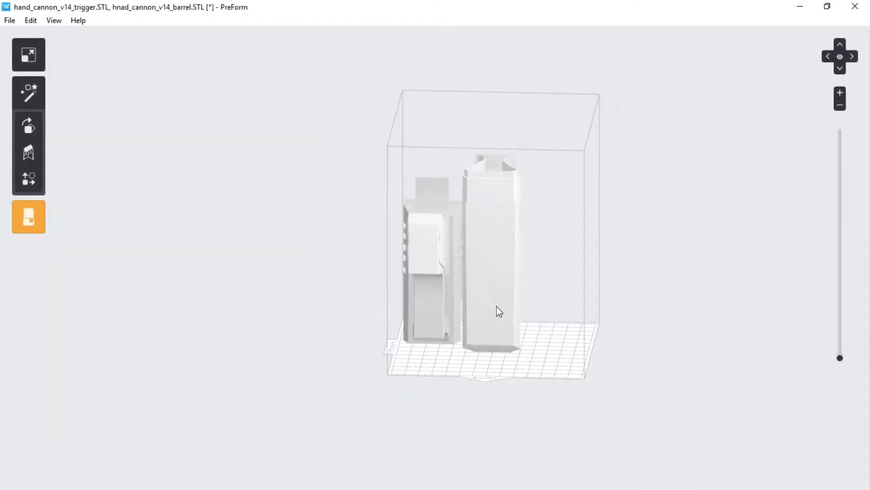
{"action": "left_click_drag", "start_coordinate": [497, 308], "coordinate": [541, 317]}
{"action": "left_click_drag", "start_coordinate": [439, 322], "coordinate": [462, 327]}
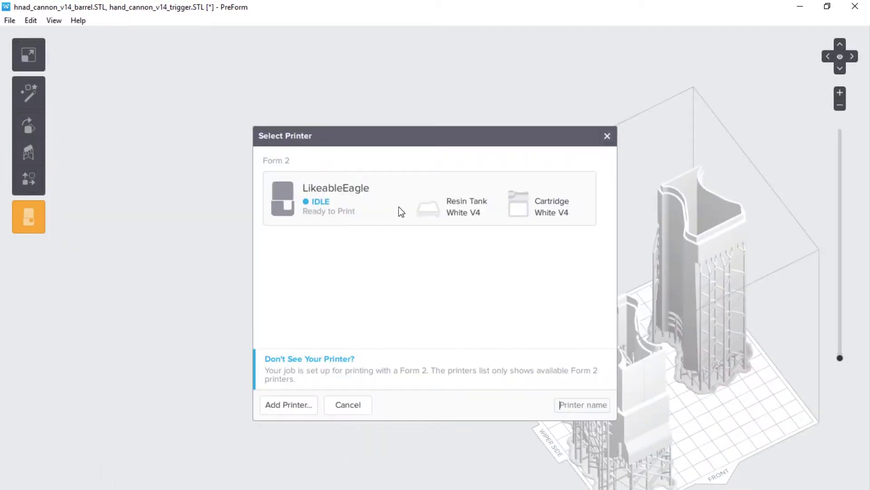
Choose the LikeableEagle Form 2 printer and upload the job named hnad_cannon_v14_barrel, hand_cannon_v14_trigger
{"action": "left_click", "coordinate": [401, 211]}
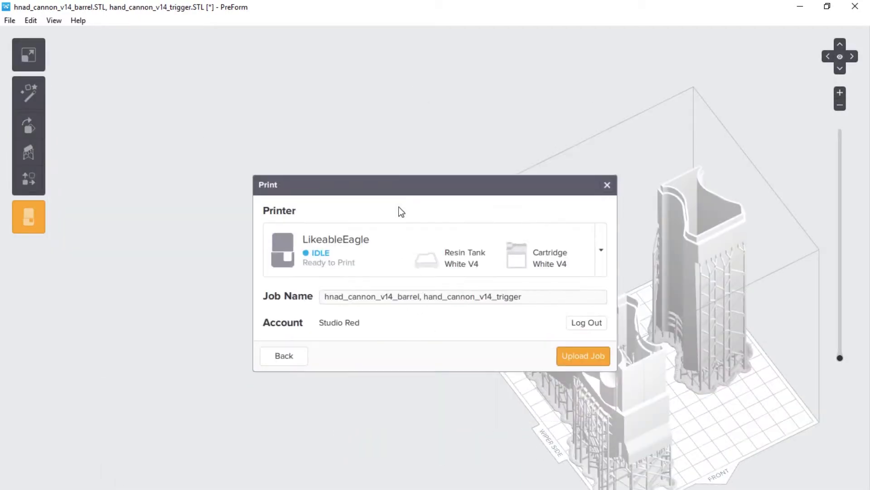
{"action": "left_click", "coordinate": [587, 359]}
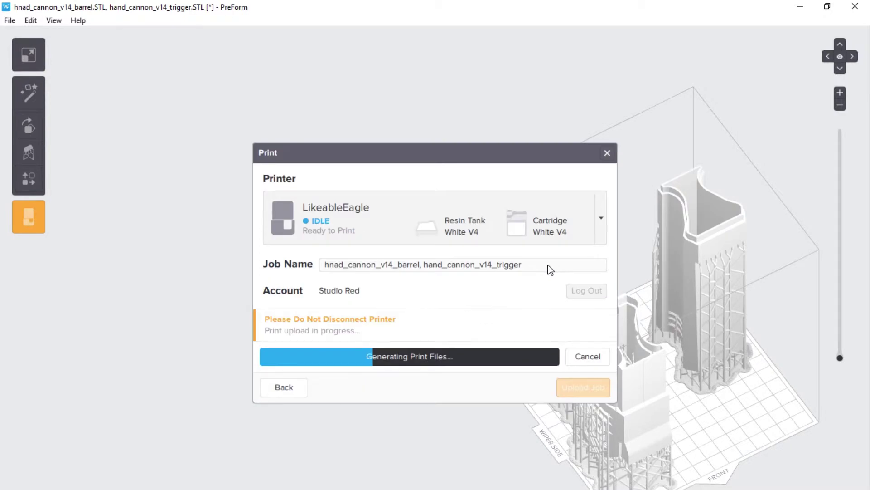